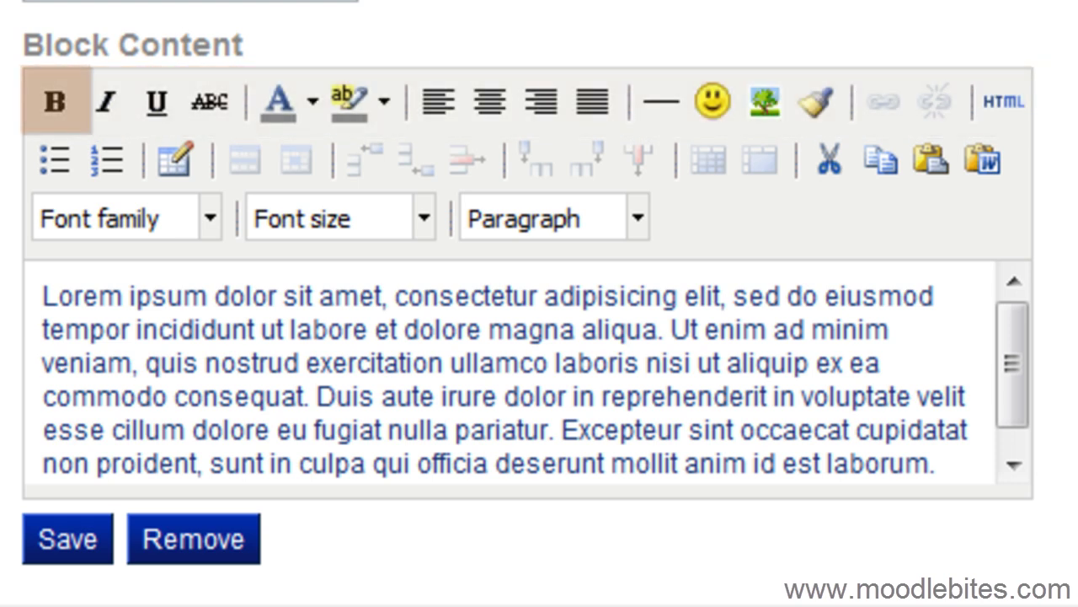
- Make the word "Lorem" bold and the word "ipsum" italic in the block content
{"action": "double_click", "coordinate": [77, 296]}
{"action": "left_click", "coordinate": [71, 123]}
{"action": "left_click", "coordinate": [247, 296]}
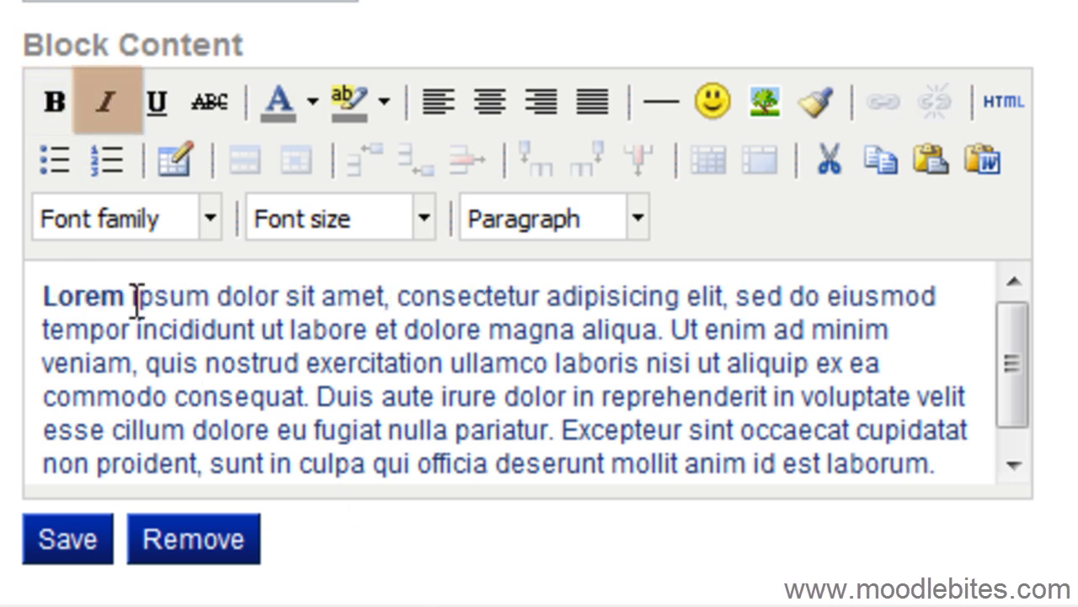
{"action": "double_click", "coordinate": [169, 297]}
{"action": "left_click", "coordinate": [127, 114]}
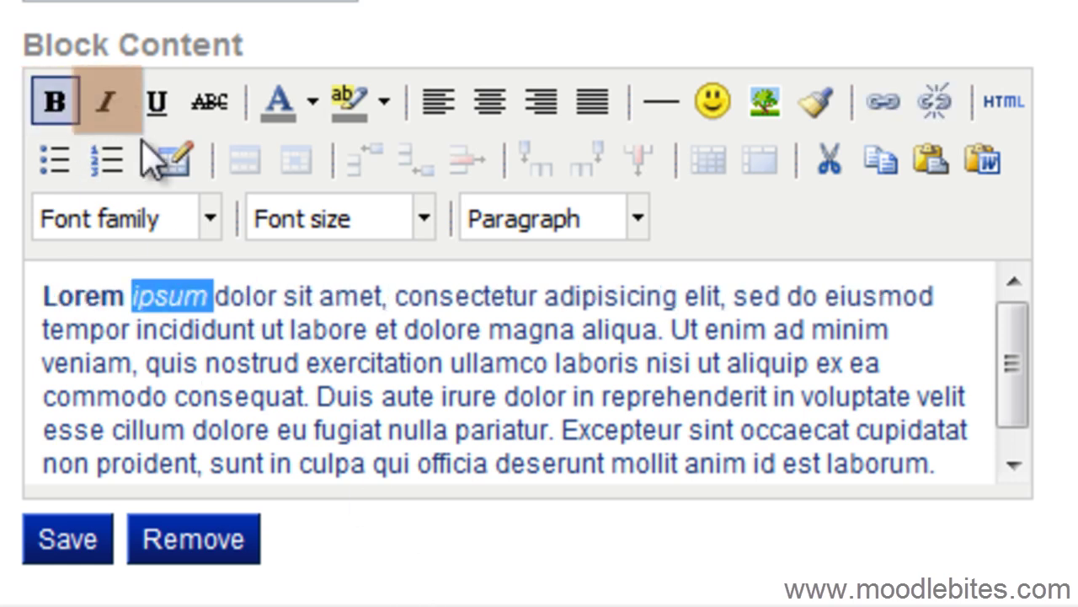
{"action": "left_click", "coordinate": [287, 363]}
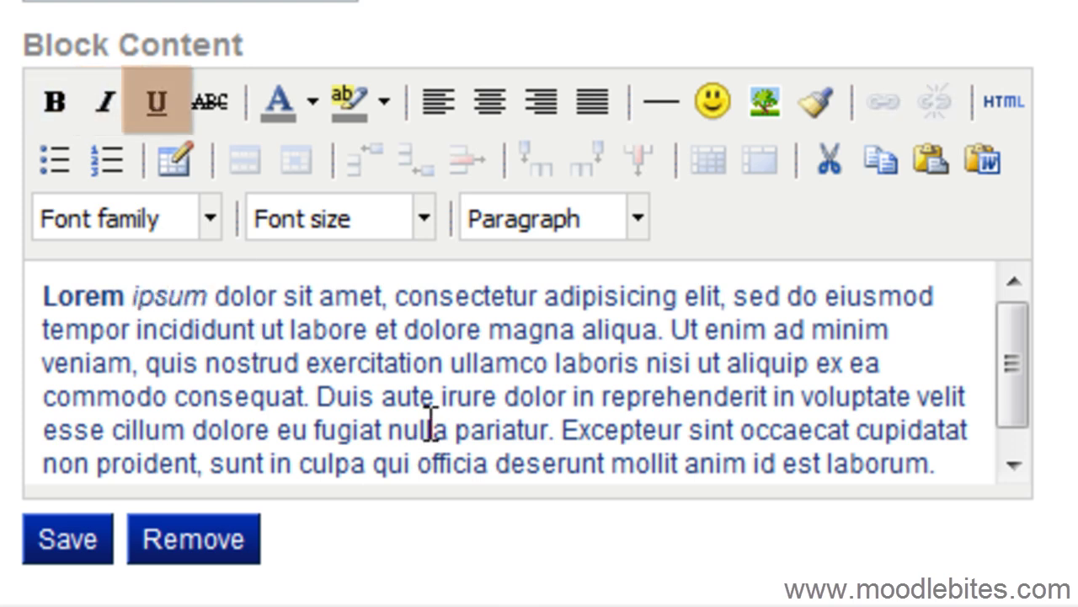
- Underline the word "dolor" and strike through "amet," in the first line of the block content
{"action": "double_click", "coordinate": [247, 296]}
{"action": "left_click", "coordinate": [107, 102]}
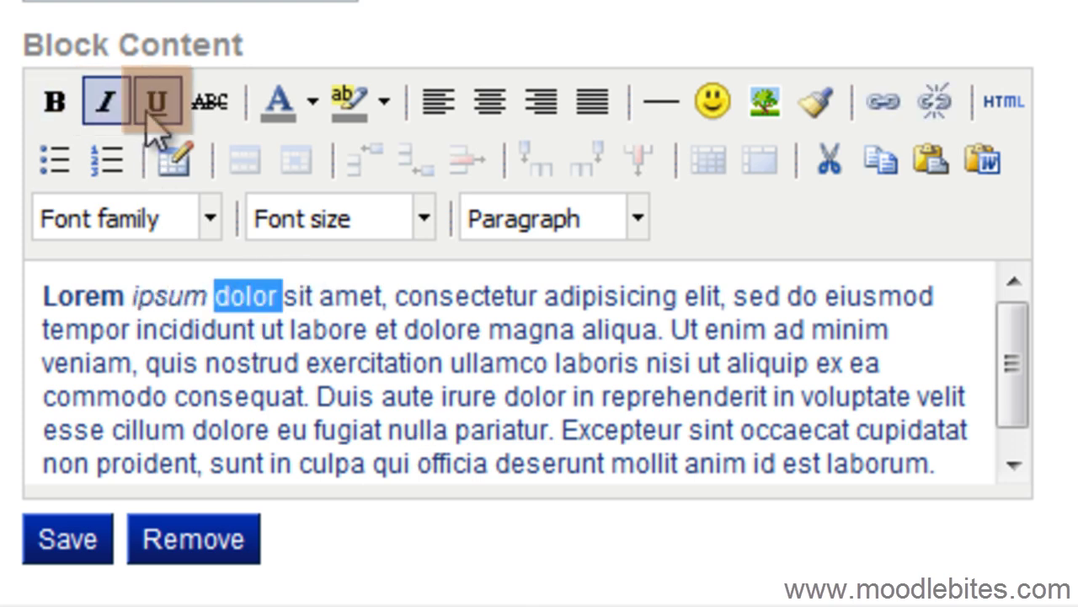
{"action": "key", "text": "ctrl+u"}
{"action": "left_click", "coordinate": [444, 330]}
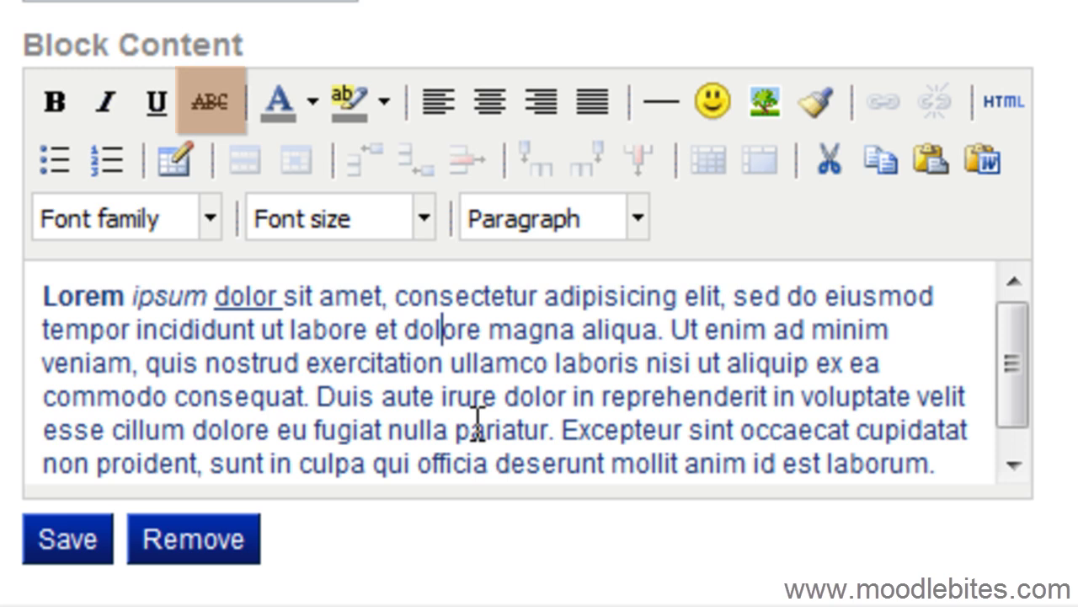
{"action": "left_click_drag", "start_coordinate": [313, 297], "coordinate": [404, 299]}
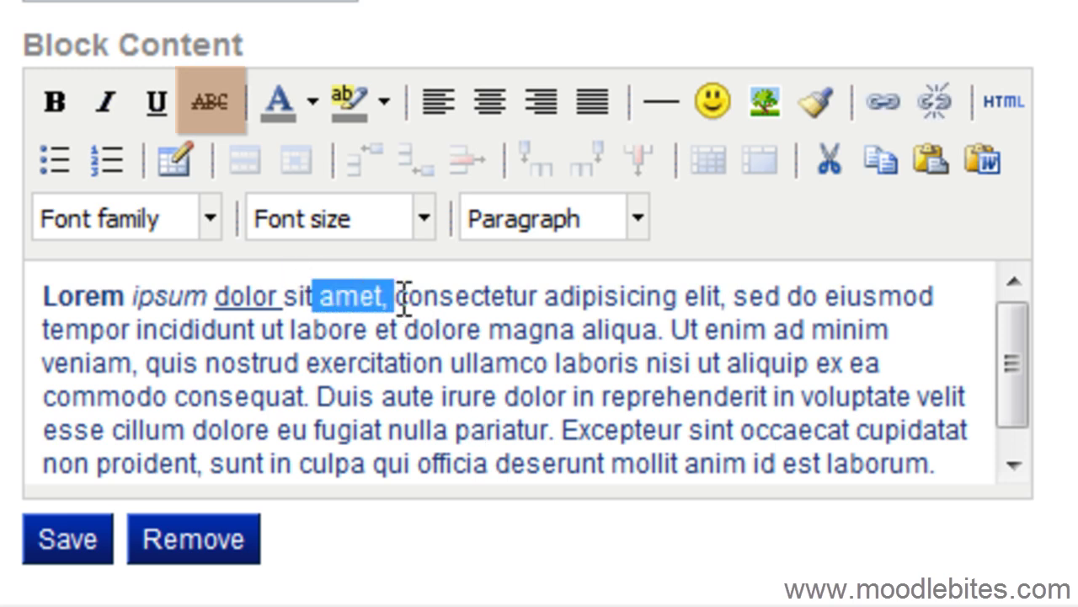
{"action": "left_click", "coordinate": [211, 102]}
{"action": "left_click", "coordinate": [486, 302]}
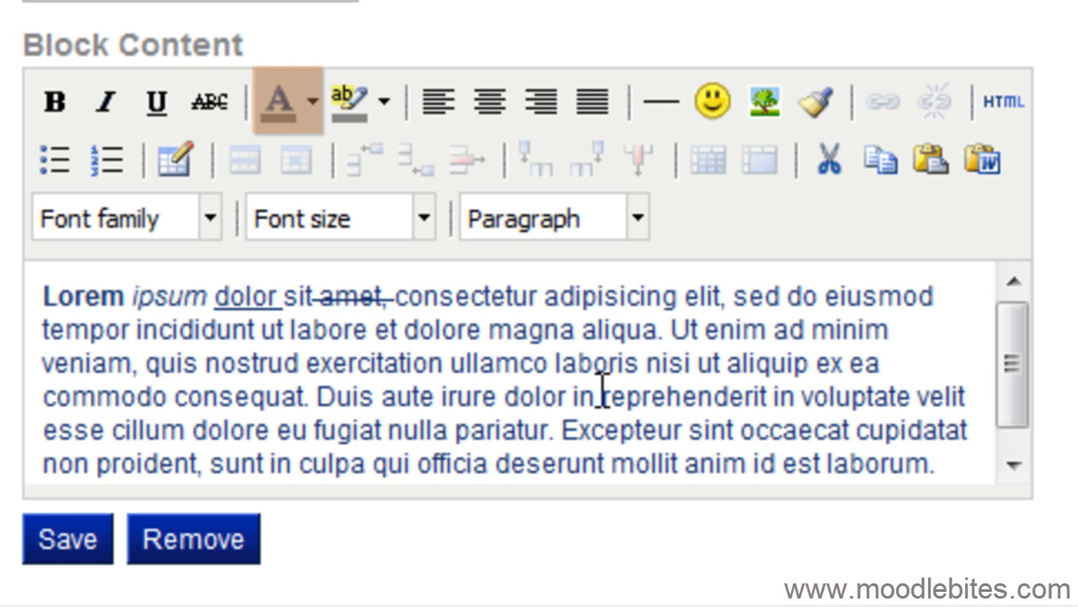
- Change the text colour of "adipisicing elit" to magenta
{"action": "left_click_drag", "start_coordinate": [543, 295], "coordinate": [718, 296]}
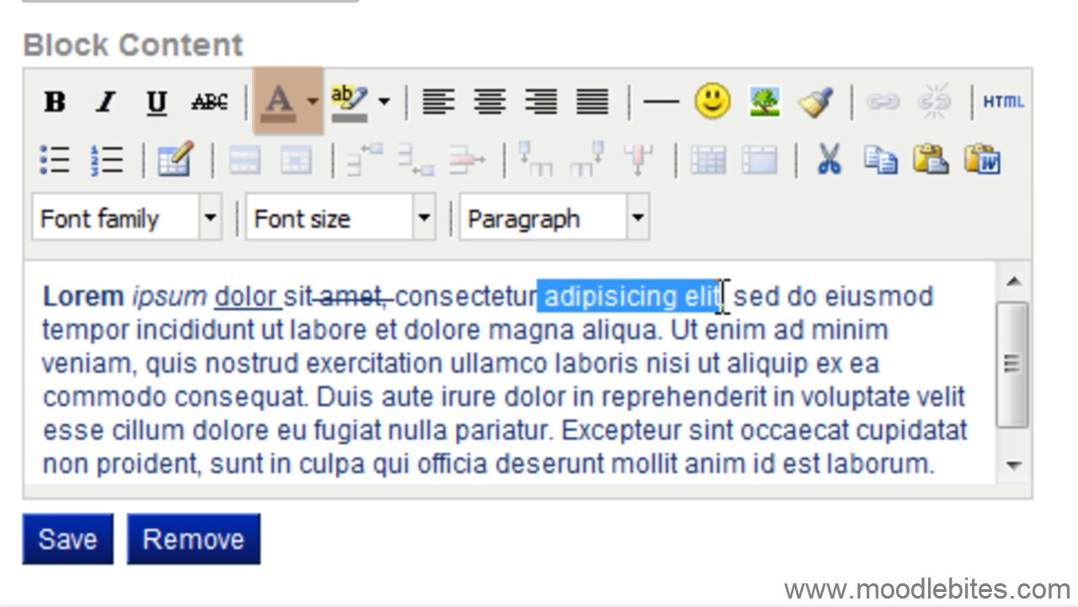
{"action": "left_click", "coordinate": [313, 99]}
{"action": "left_click", "coordinate": [257, 228]}
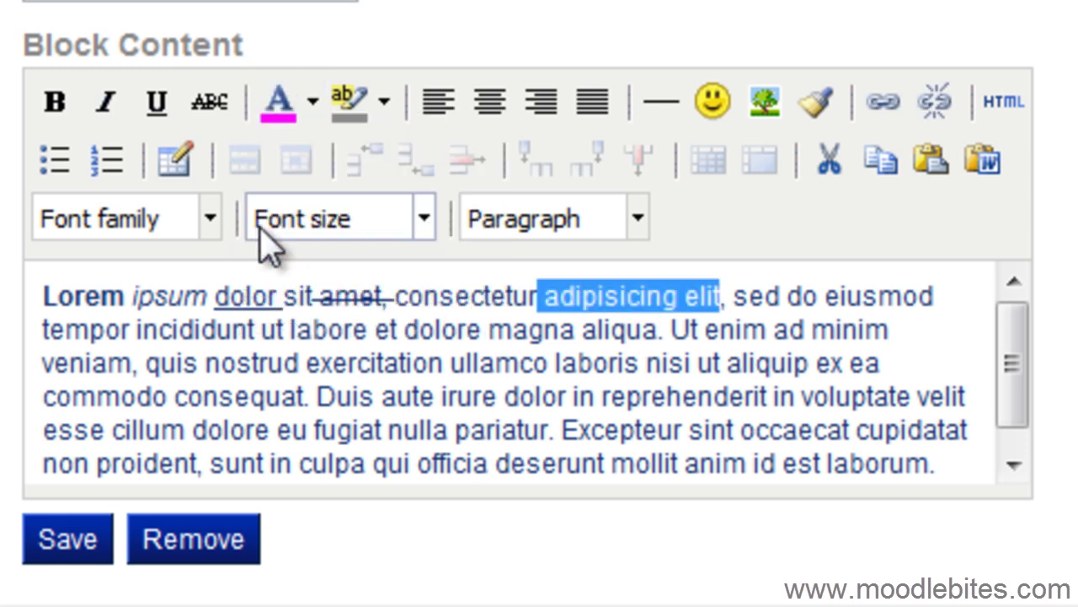
{"action": "left_click", "coordinate": [792, 314]}
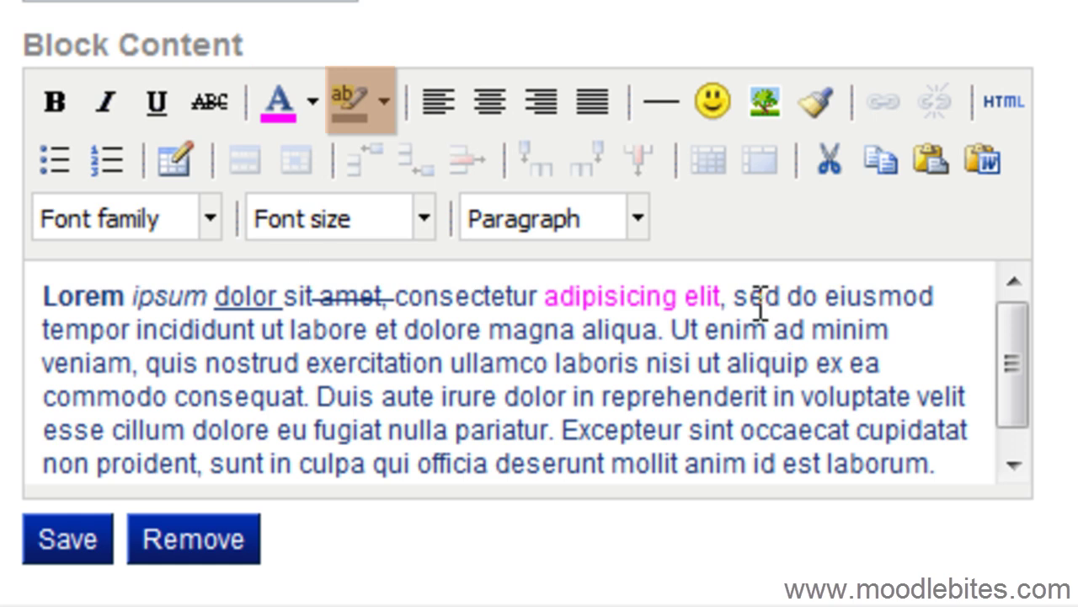
- Highlight "sed do eiusmod" with a bright green background colour
{"action": "left_click_drag", "start_coordinate": [733, 297], "coordinate": [938, 297]}
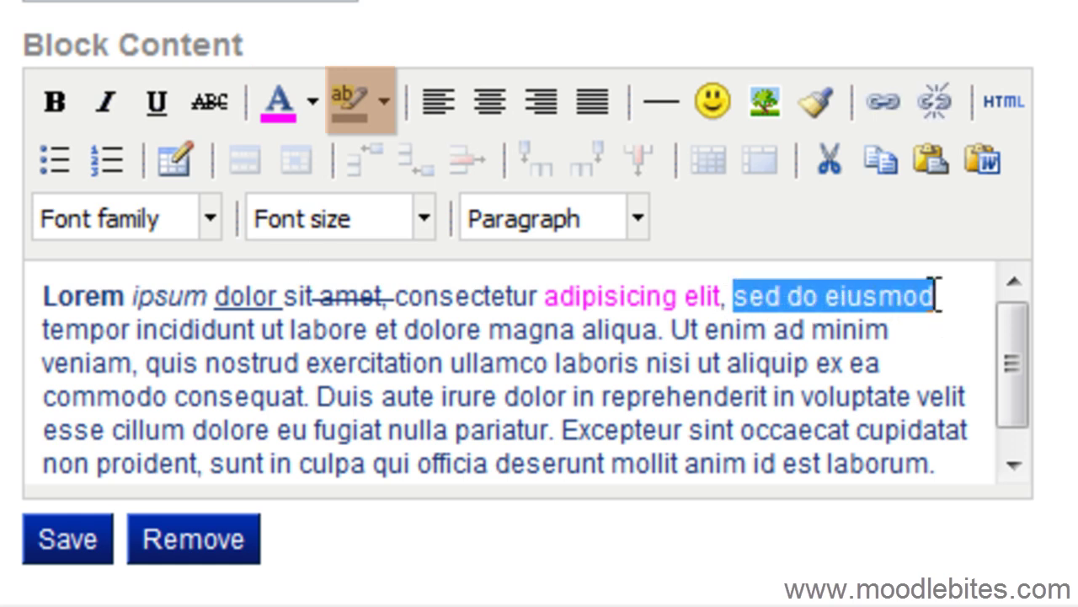
{"action": "left_click", "coordinate": [383, 101]}
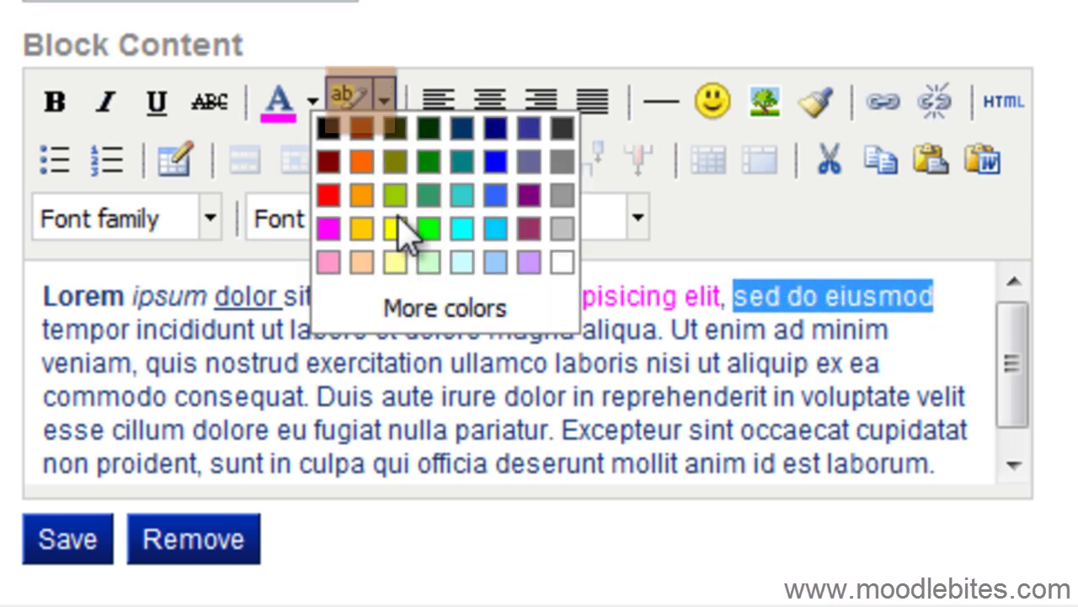
{"action": "left_click", "coordinate": [430, 229]}
{"action": "left_click", "coordinate": [769, 364]}
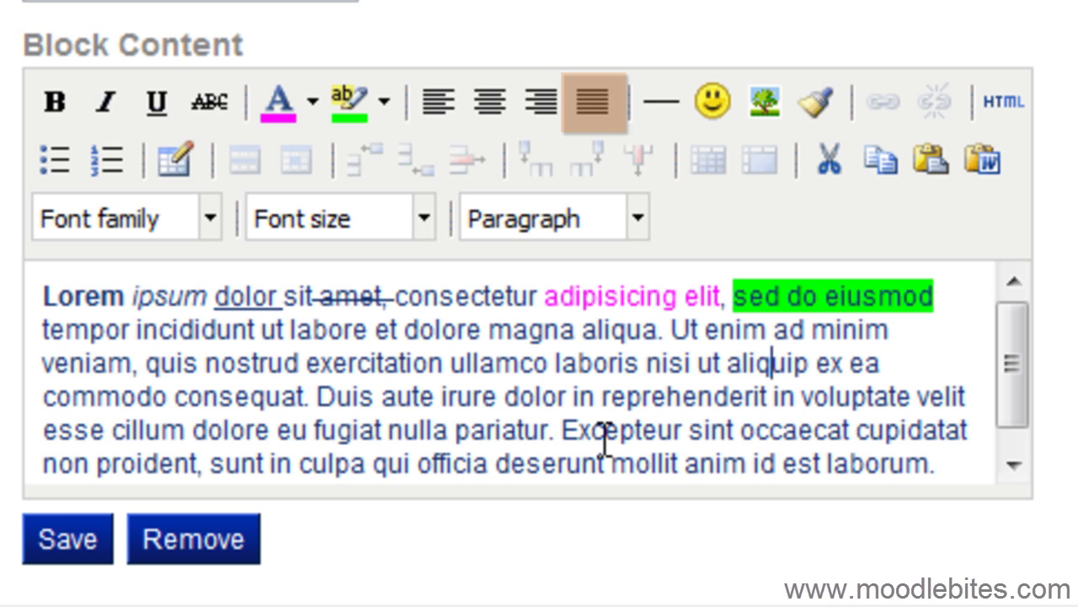
- Justify the entire Lorem ipsum paragraph
{"action": "left_click", "coordinate": [951, 470]}
{"action": "left_click_drag", "start_coordinate": [957, 472], "coordinate": [10, 297]}
{"action": "left_click", "coordinate": [591, 103]}
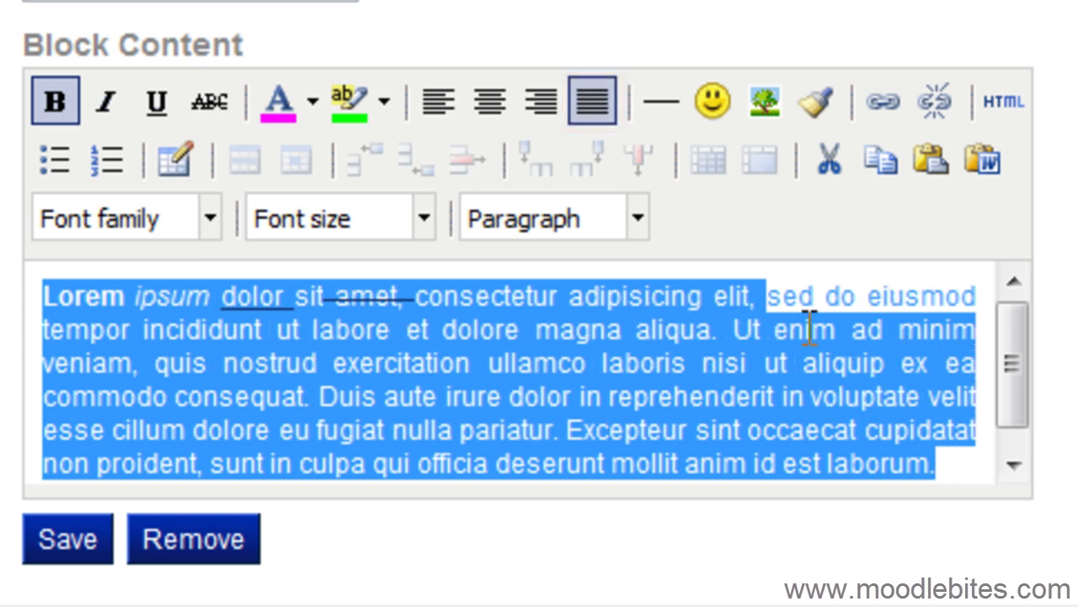
- Insert a horizontal line below the paragraph and the sunglasses emoticon beneath it, followed by a new line
{"action": "left_click", "coordinate": [963, 474]}
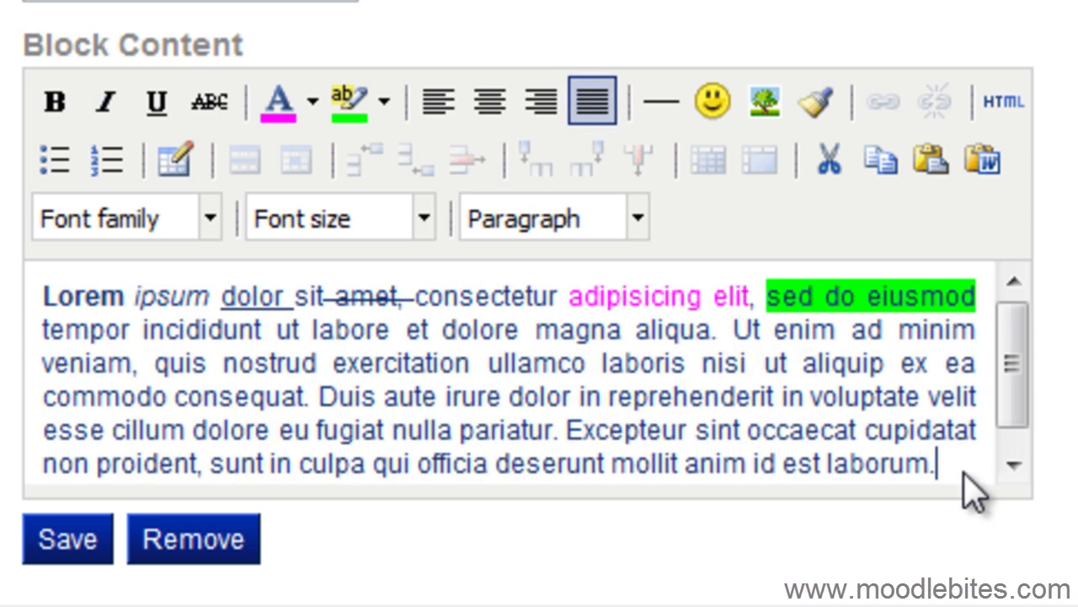
{"action": "key", "text": "Return"}
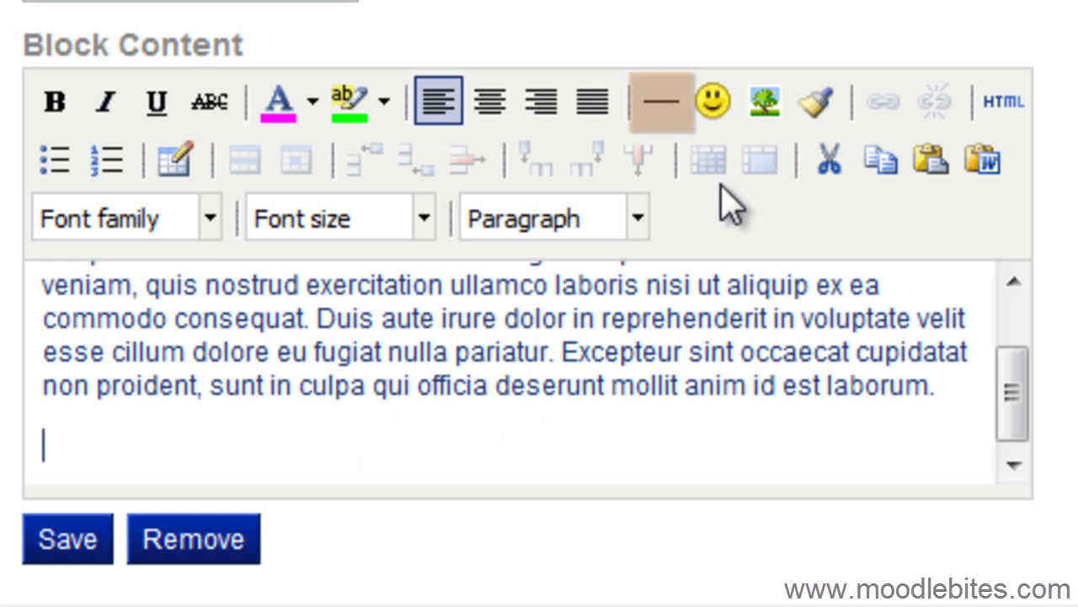
{"action": "left_click", "coordinate": [663, 103]}
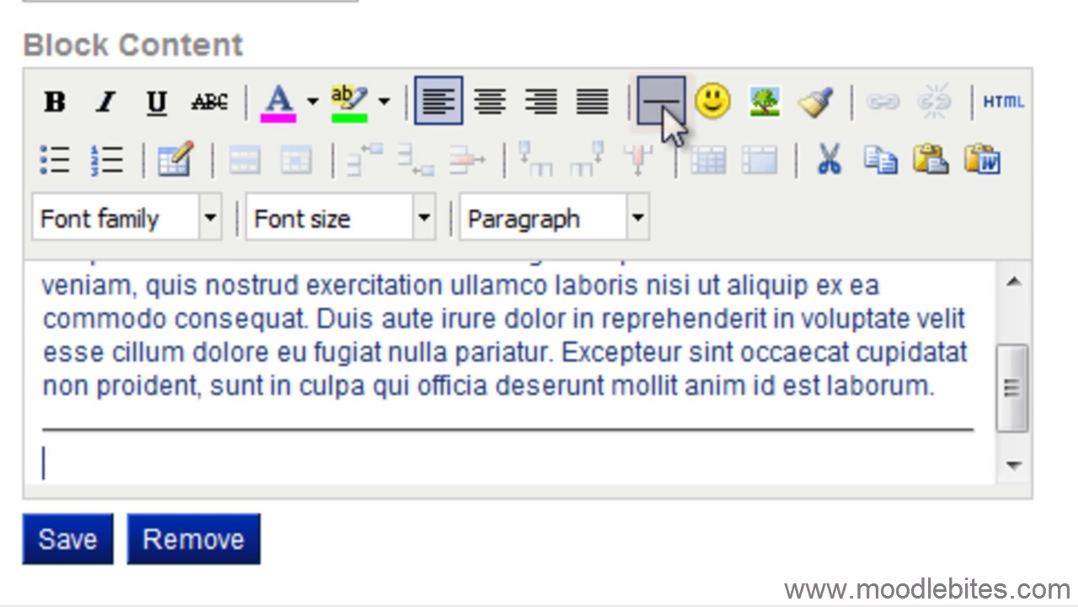
{"action": "left_click", "coordinate": [739, 107]}
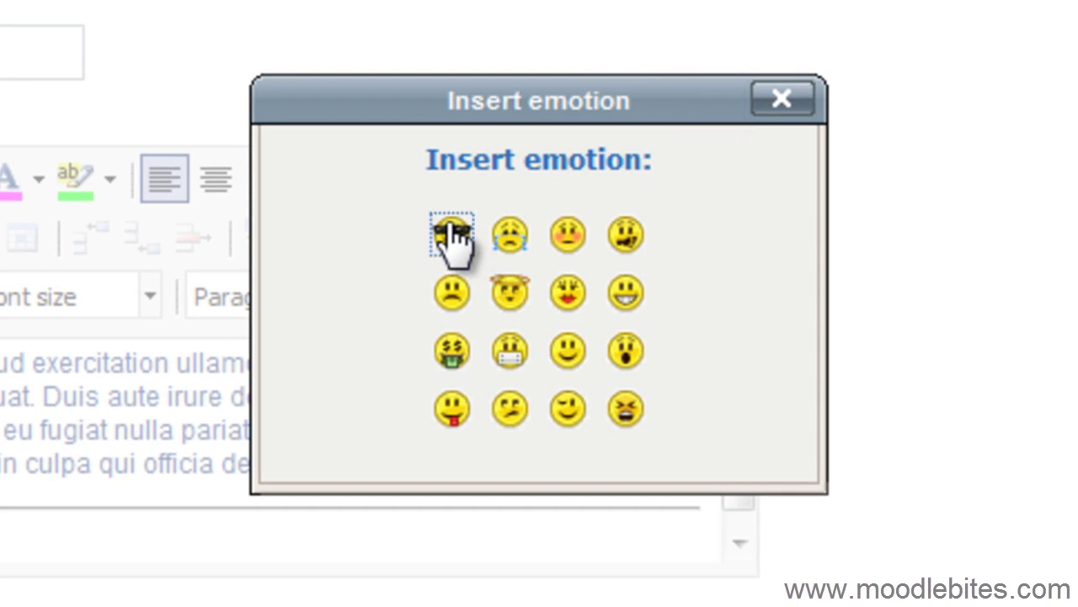
{"action": "left_click", "coordinate": [653, 177]}
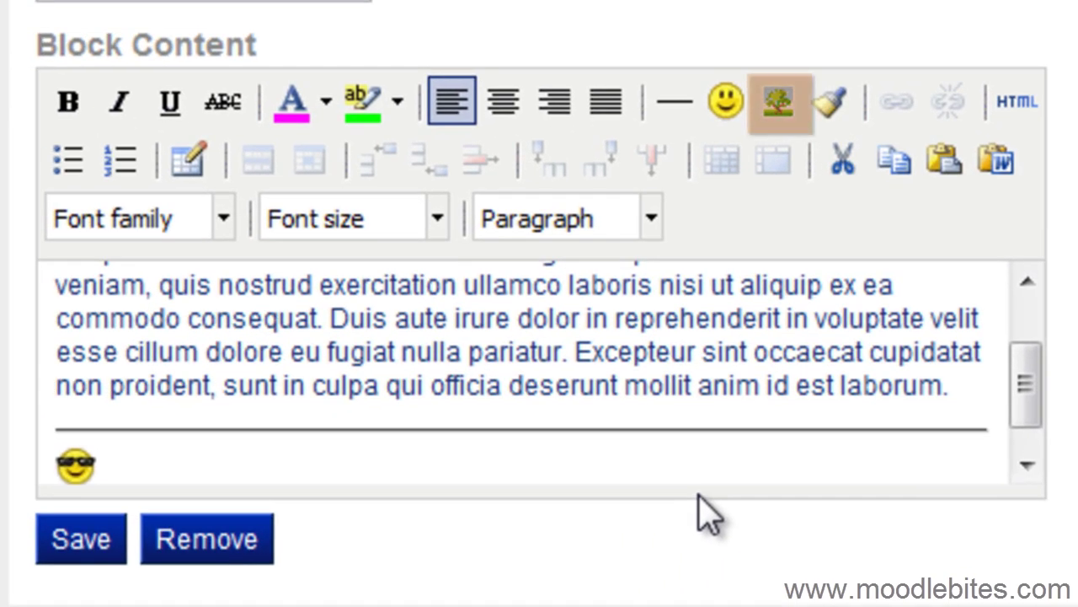
{"action": "key", "text": "Return"}
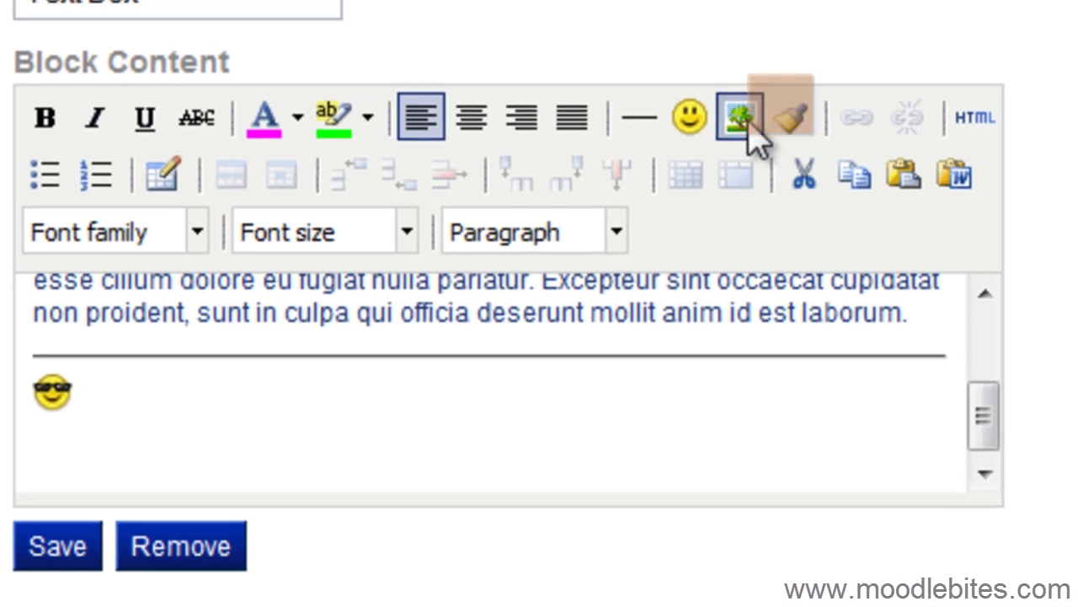
- Examine the options for inserting an image, without inserting one
{"action": "left_click", "coordinate": [779, 101]}
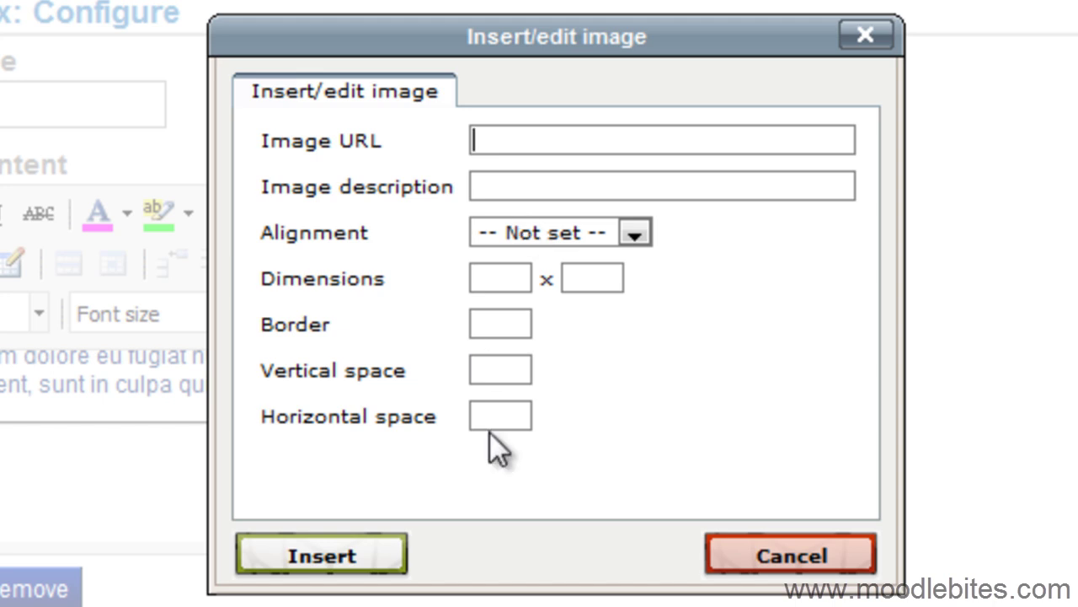
{"action": "left_click", "coordinate": [762, 558]}
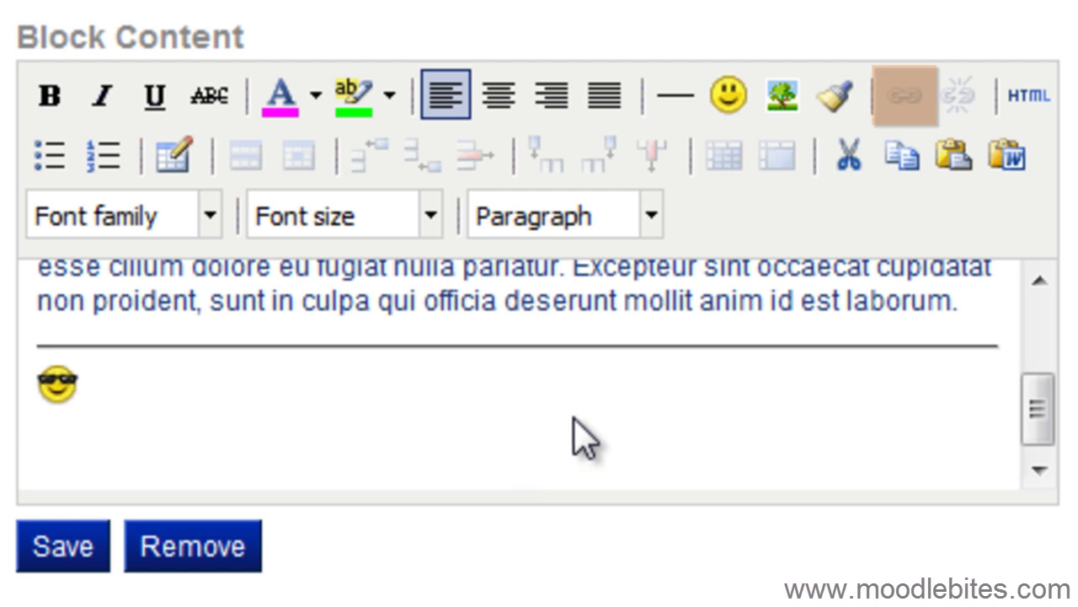
{"action": "left_click_drag", "start_coordinate": [953, 301], "coordinate": [851, 300]}
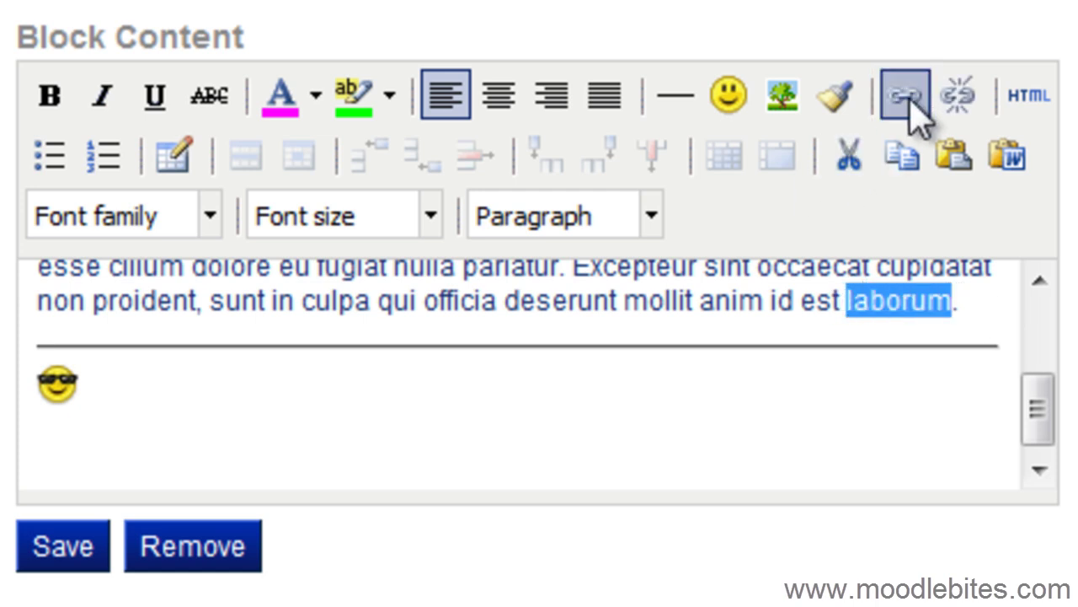
{"action": "left_click", "coordinate": [906, 97]}
{"action": "type", "text": "http://www.moodlebites.com"}
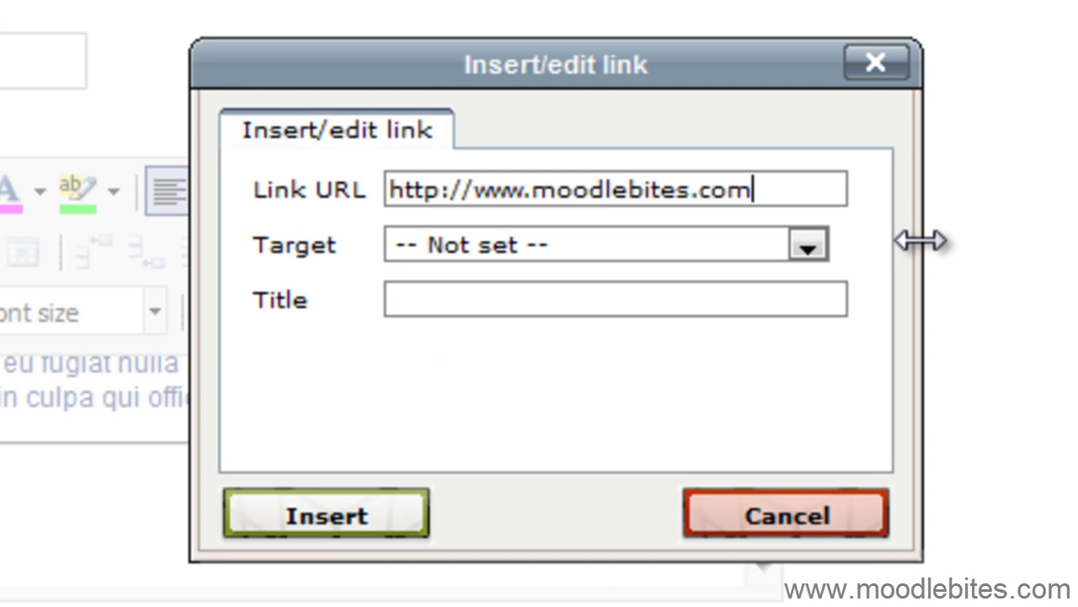
{"action": "left_click", "coordinate": [809, 246]}
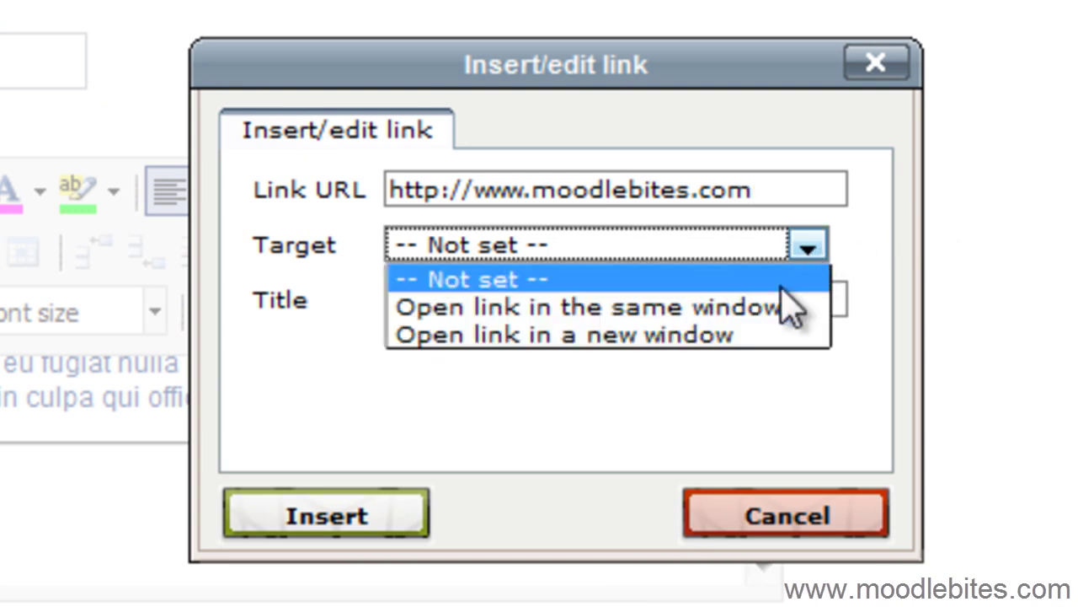
{"action": "left_click", "coordinate": [753, 336]}
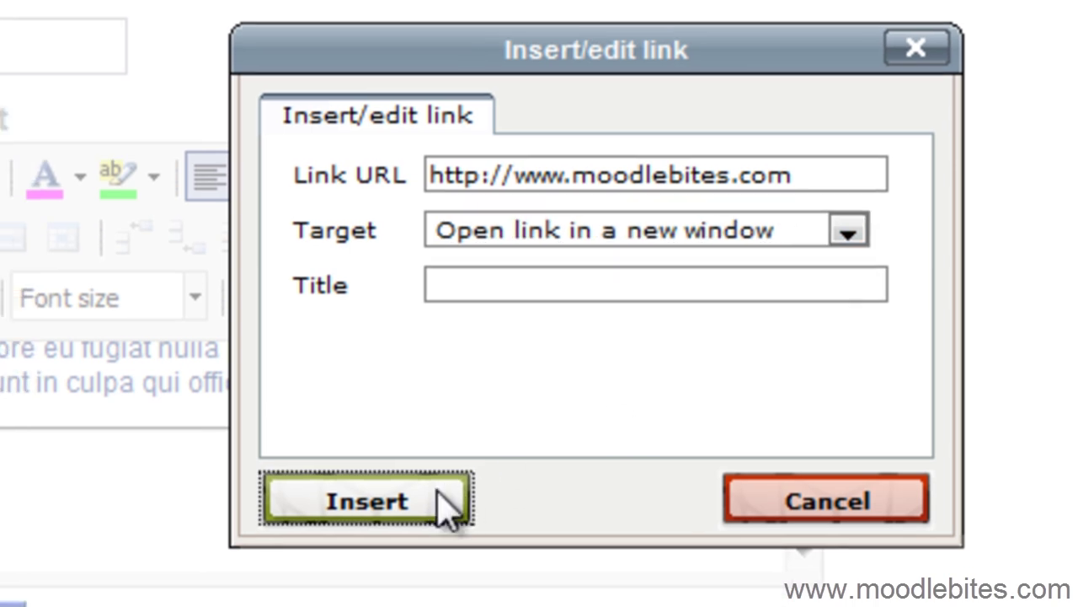
{"action": "left_click", "coordinate": [405, 516]}
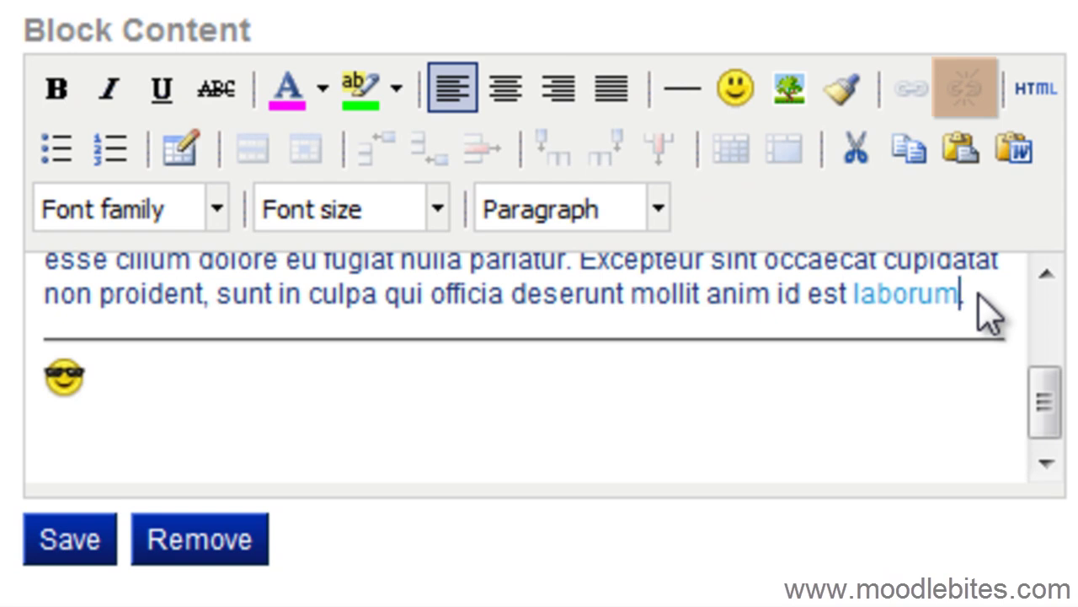
- Remove the link from the word "laborum"
{"action": "left_click_drag", "start_coordinate": [960, 293], "coordinate": [853, 291]}
{"action": "left_click", "coordinate": [977, 86]}
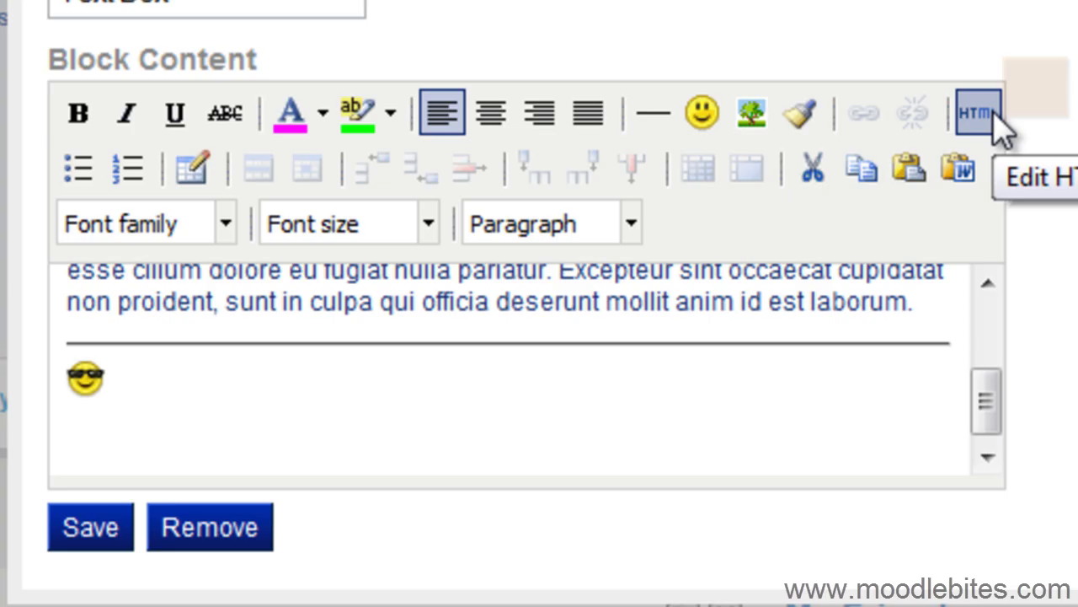
- Examine the HTML source of the block content and close it without updating
{"action": "left_click", "coordinate": [1051, 91]}
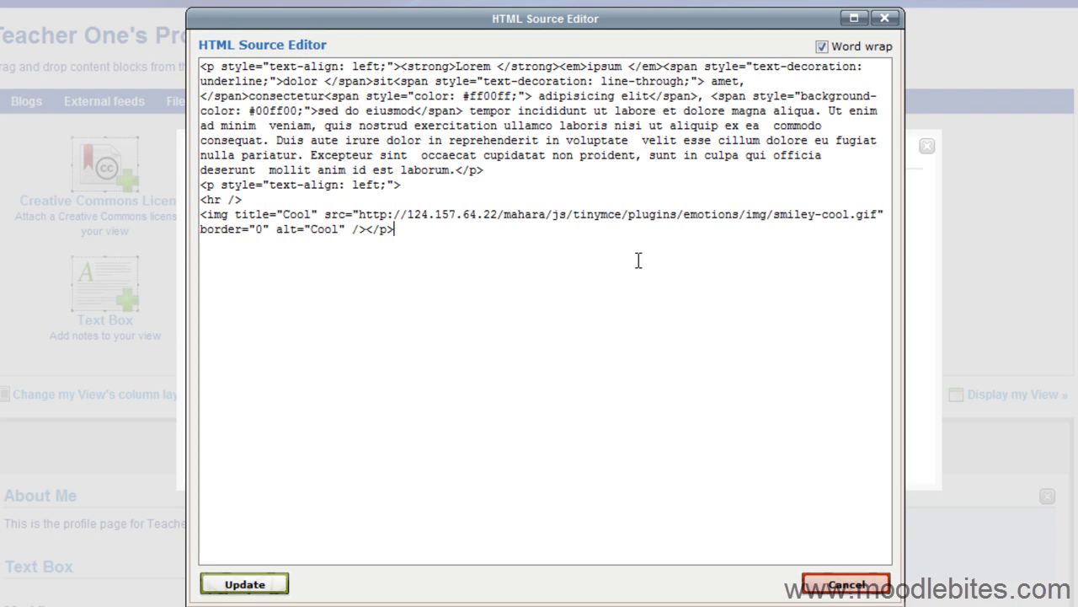
{"action": "left_click", "coordinate": [838, 583]}
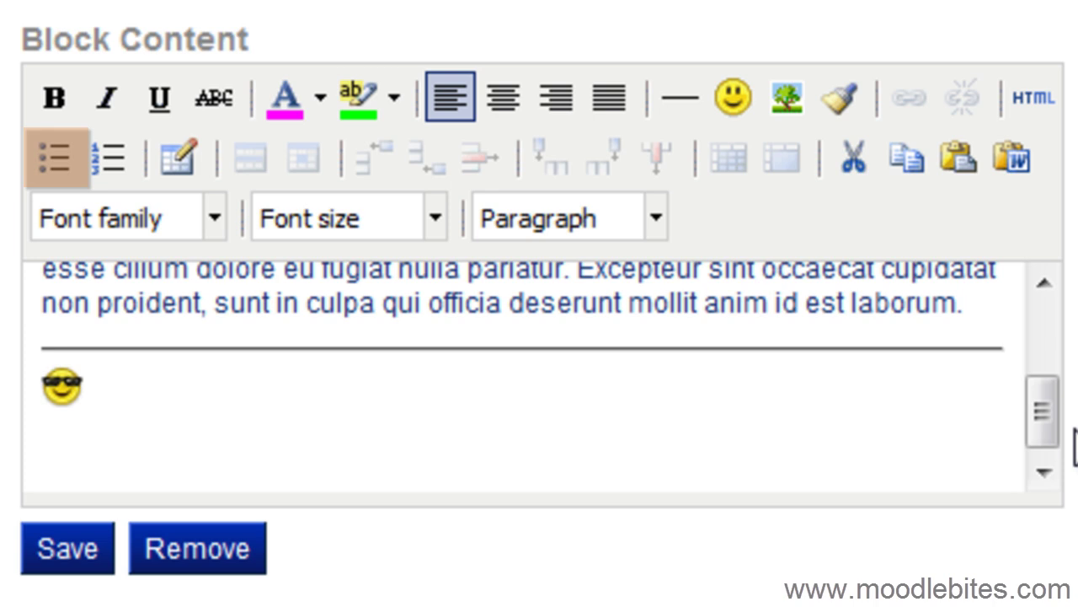
- Break the text after "veniam," so that "quis", "nostrud" and "exercitation" each stand on their own line
{"action": "scroll", "coordinate": [246, 386], "scroll_direction": "up", "scroll_amount": 3}
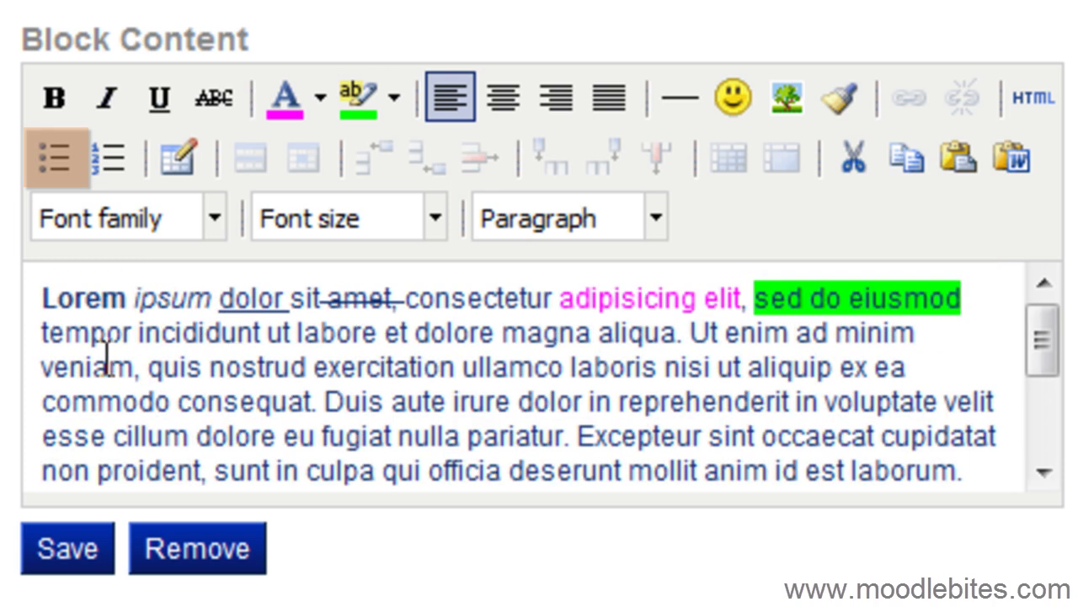
{"action": "left_click", "coordinate": [150, 368]}
{"action": "key", "text": "Return"}
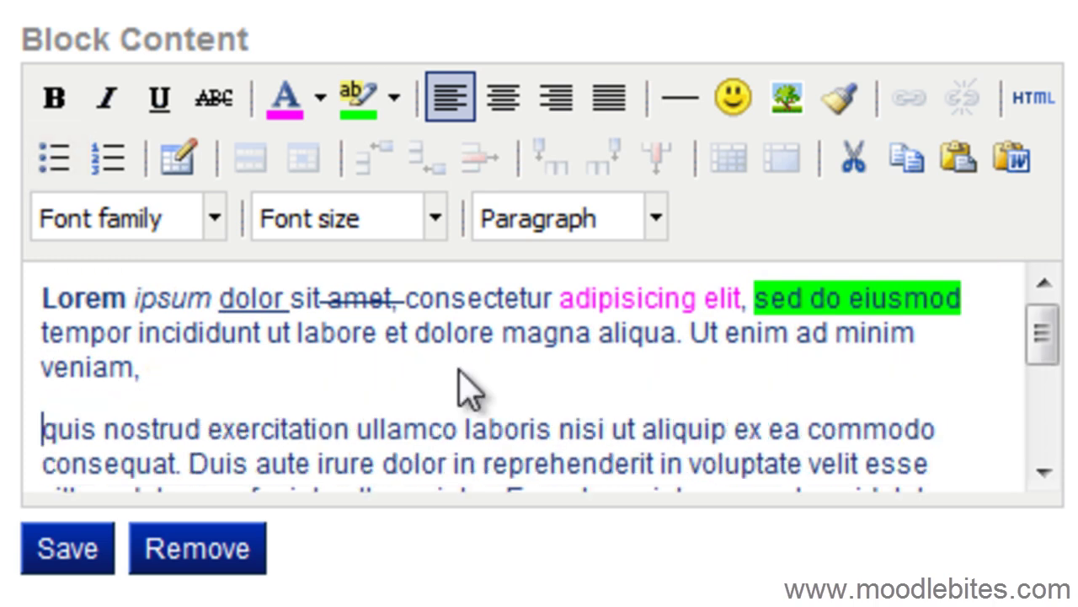
{"action": "key", "text": "ctrl+Right"}
{"action": "key", "text": "Return"}
{"action": "key", "text": "ctrl+Right"}
{"action": "key", "text": "Return"}
{"action": "key", "text": "ctrl+Right"}
{"action": "key", "text": "Return"}
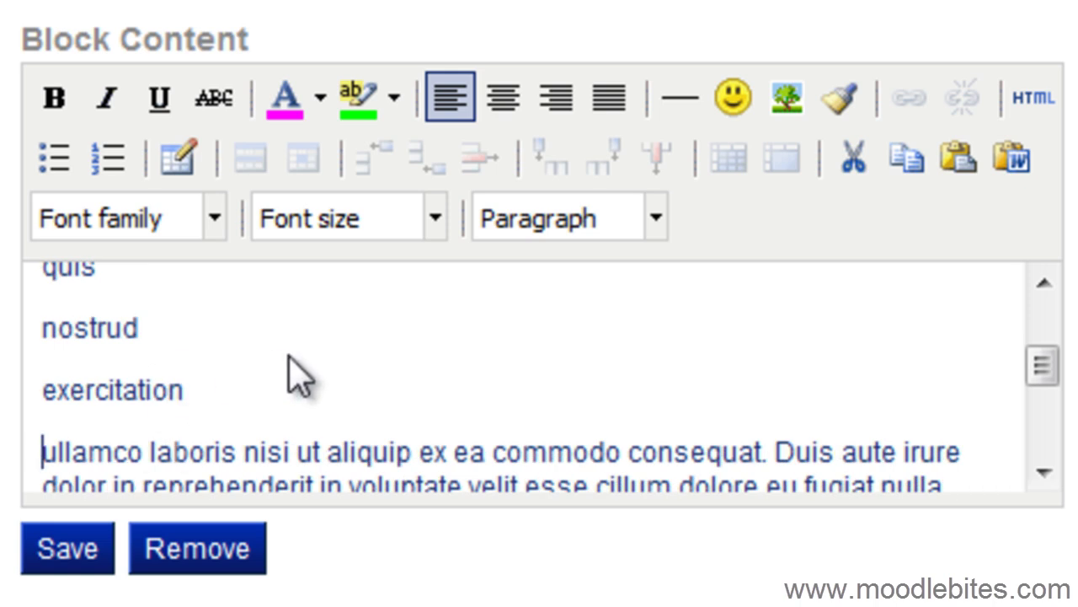
- Format the lines "quis", "nostrud" and "exercitation" as a bulleted list and save the text box block
{"action": "scroll", "coordinate": [294, 373], "scroll_direction": "up", "scroll_amount": 3}
{"action": "left_click_drag", "start_coordinate": [1042, 325], "coordinate": [1045, 349]}
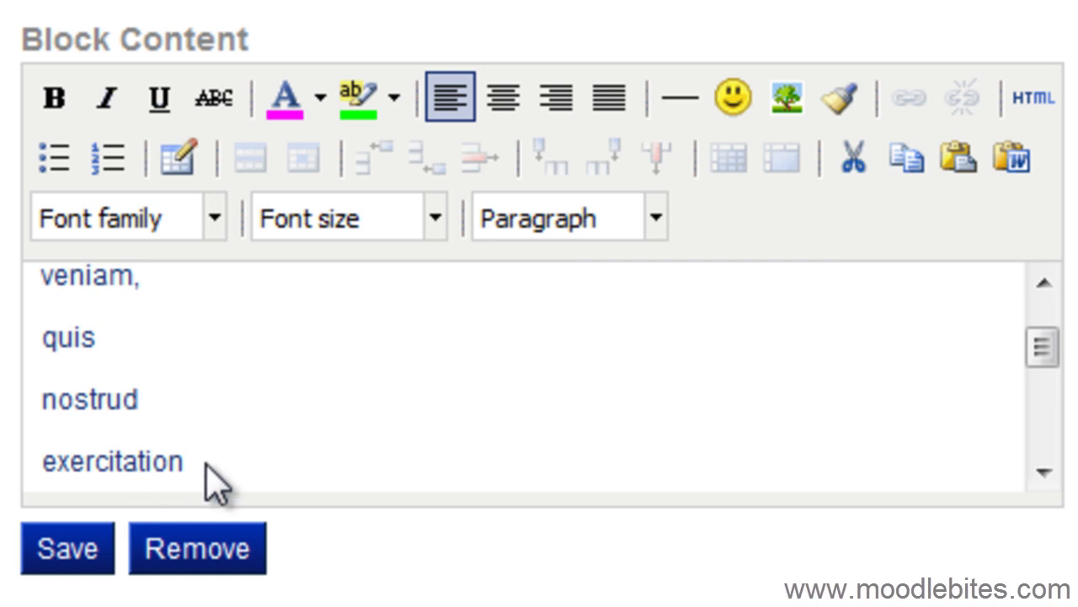
{"action": "left_click", "coordinate": [240, 472]}
{"action": "left_click_drag", "start_coordinate": [234, 474], "coordinate": [27, 364]}
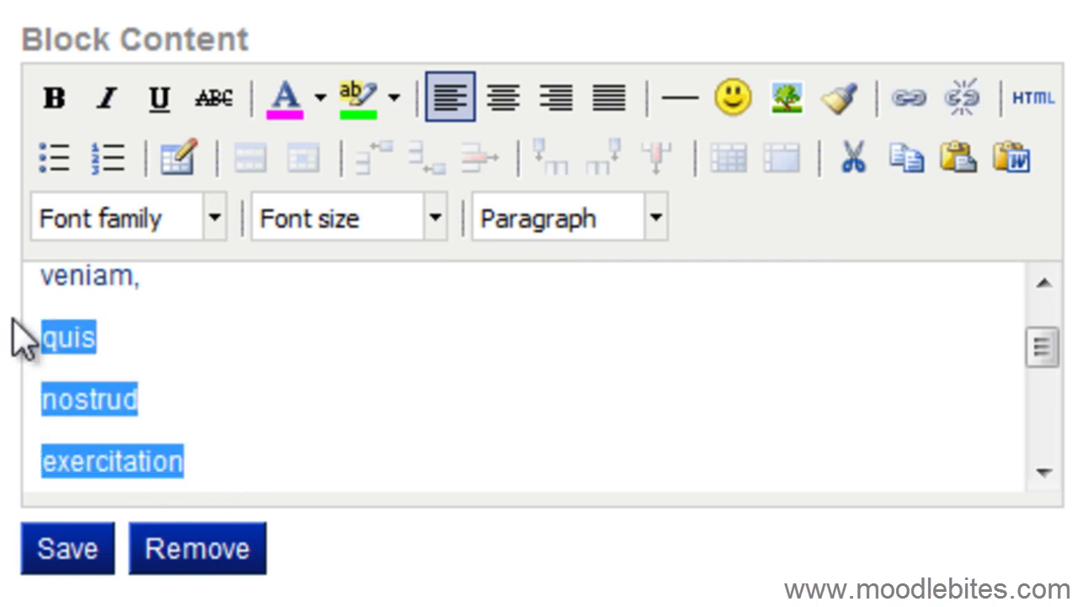
{"action": "left_click", "coordinate": [56, 156]}
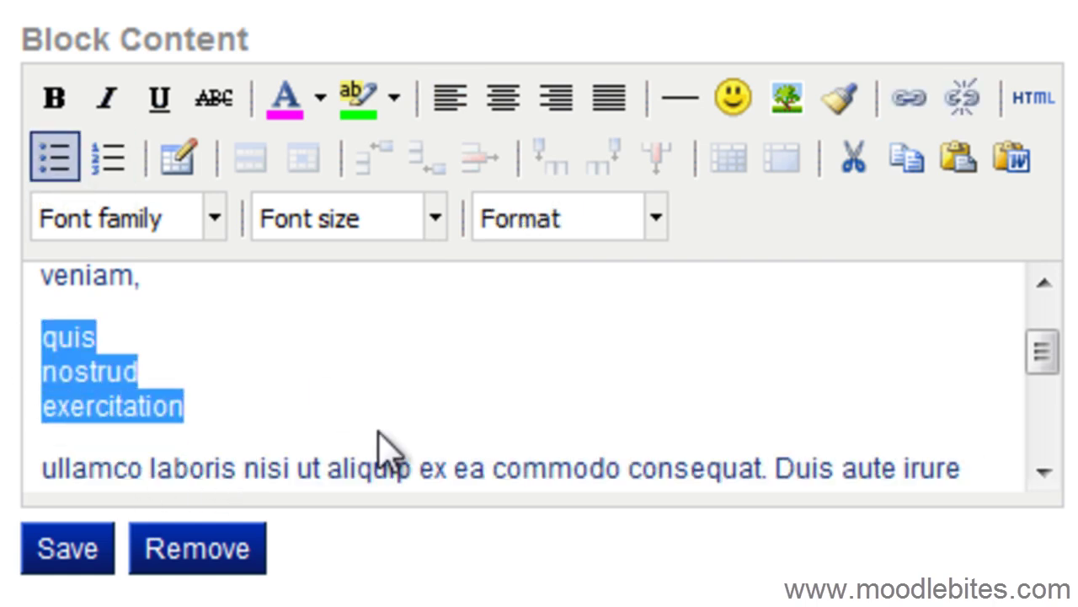
{"action": "left_click", "coordinate": [318, 415]}
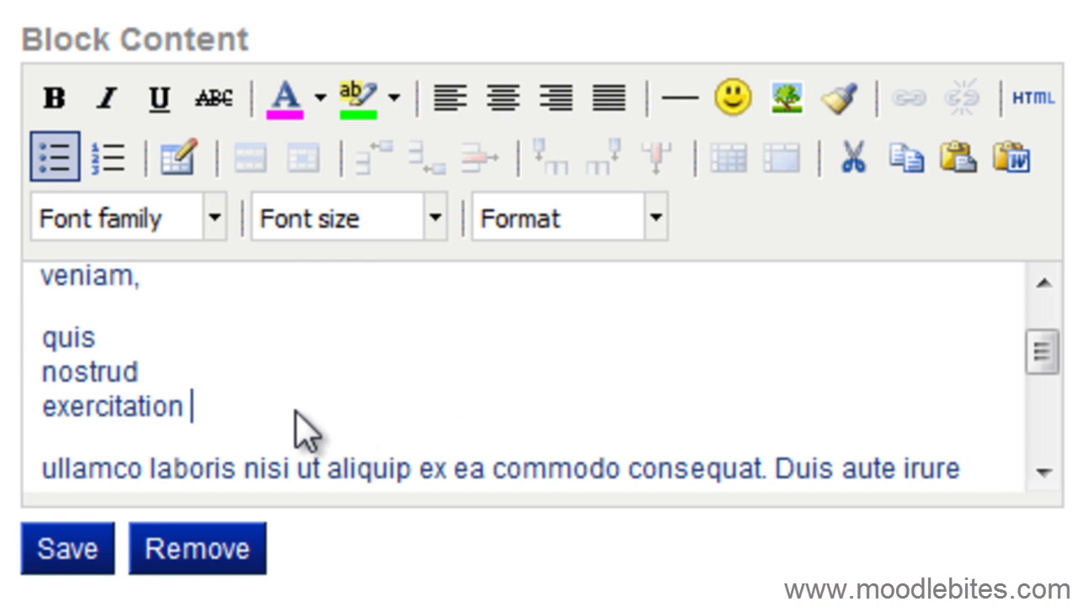
{"action": "left_click", "coordinate": [72, 552]}
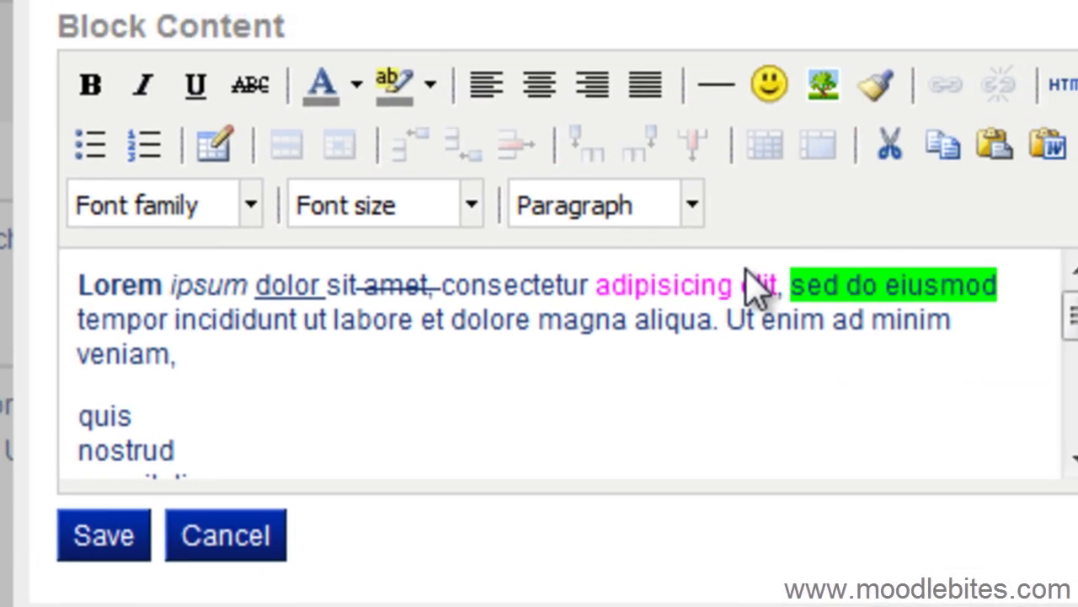
- Convert the "quis", "nostrud" and "exercitation" list to a numbered list
{"action": "scroll", "coordinate": [246, 413], "scroll_direction": "down", "scroll_amount": 2}
{"action": "left_click", "coordinate": [246, 413]}
{"action": "left_click_drag", "start_coordinate": [200, 413], "coordinate": [26, 358]}
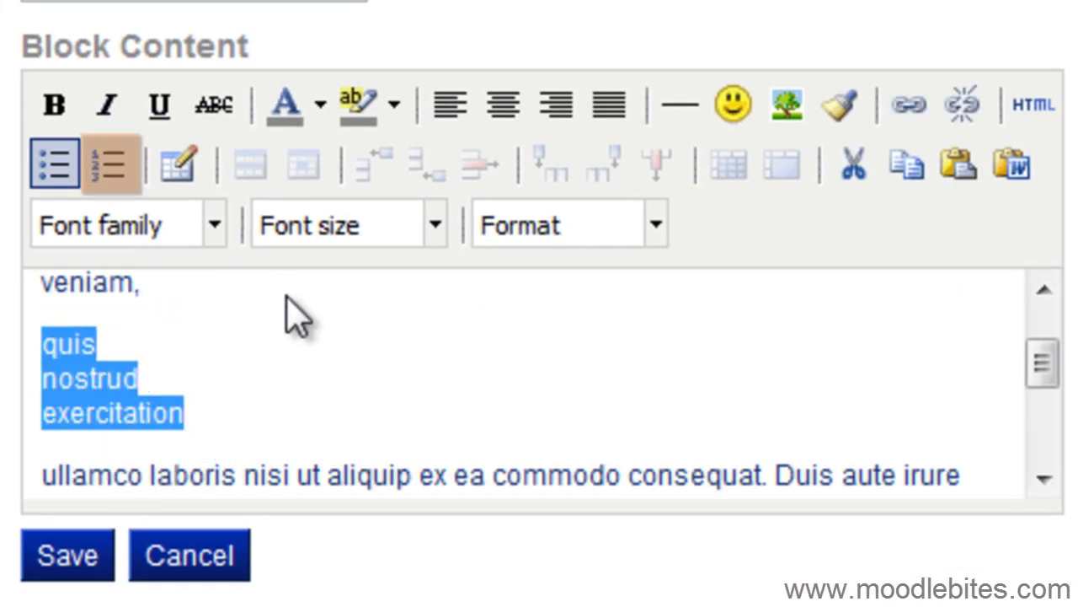
{"action": "left_click", "coordinate": [112, 162]}
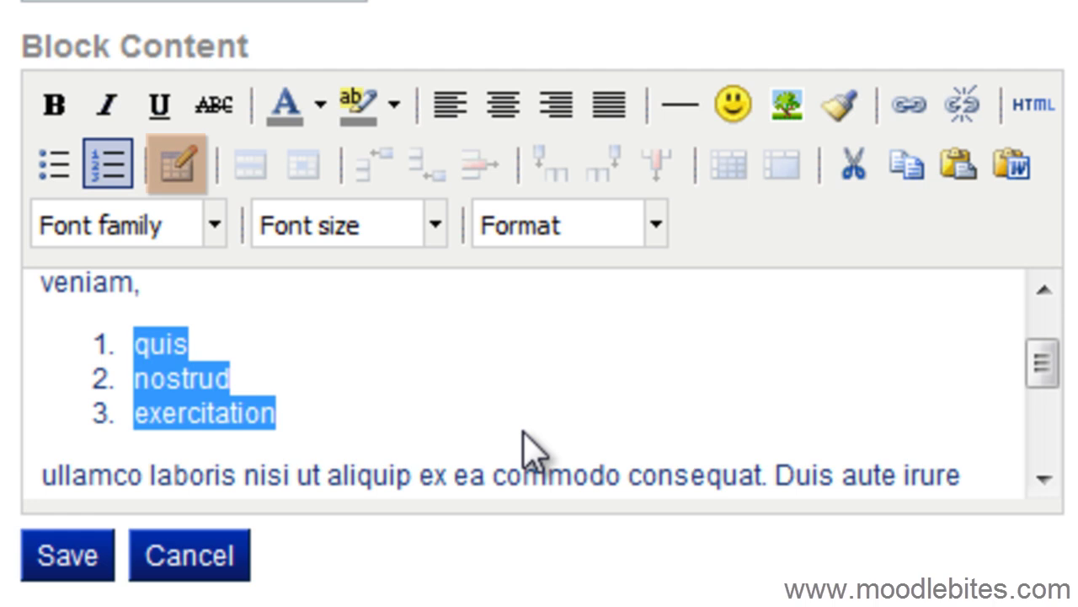
- Insert a table with 2 columns and 2 rows on a new line below the sunglasses smiley
{"action": "scroll", "coordinate": [773, 434], "scroll_direction": "down", "scroll_amount": 5}
{"action": "left_click", "coordinate": [370, 461]}
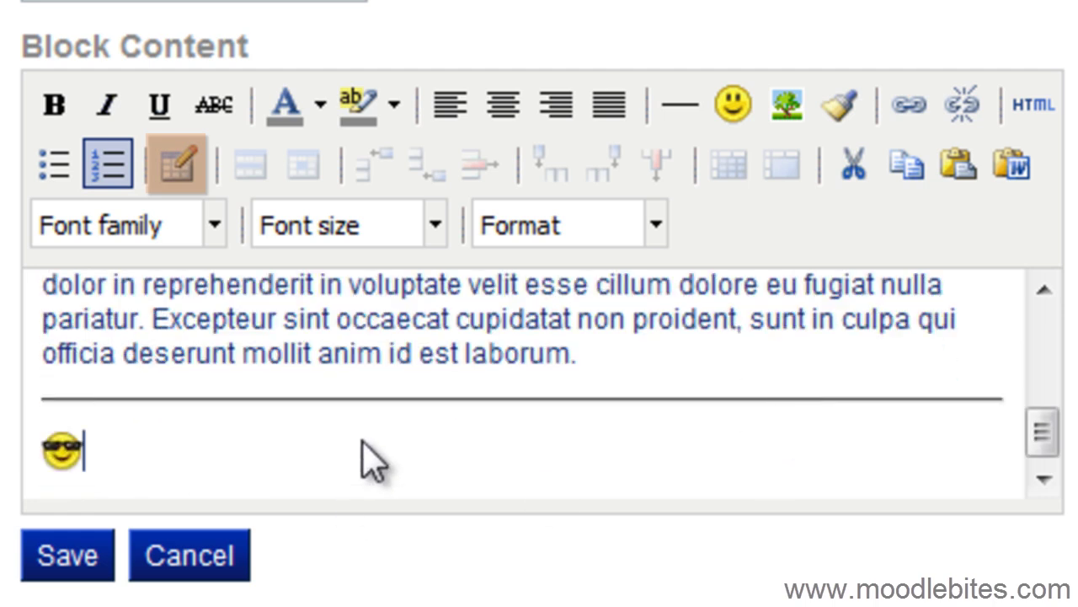
{"action": "key", "text": "Return"}
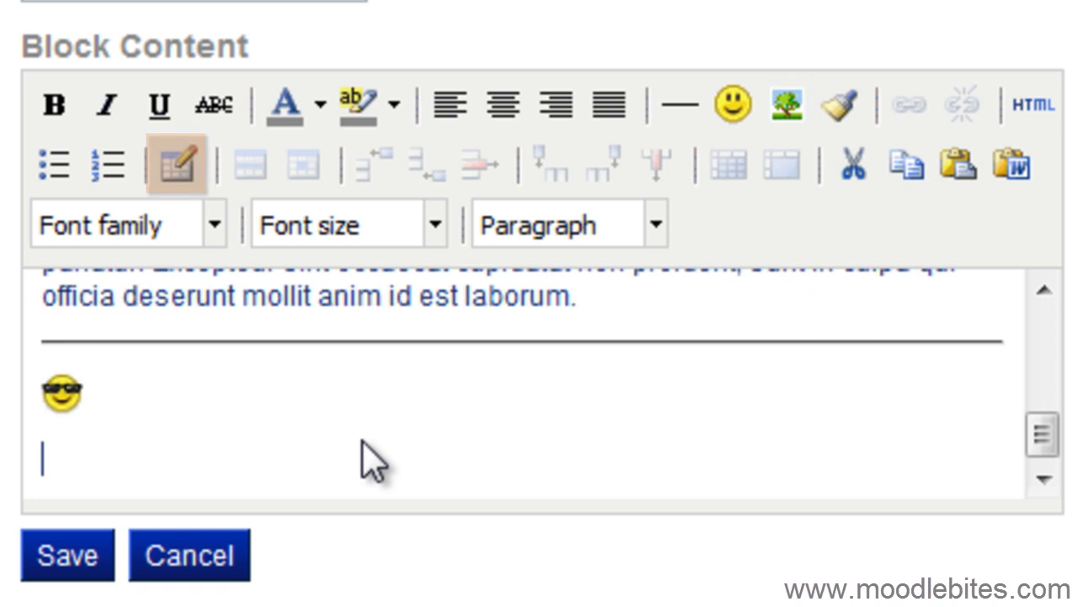
{"action": "left_click", "coordinate": [180, 175]}
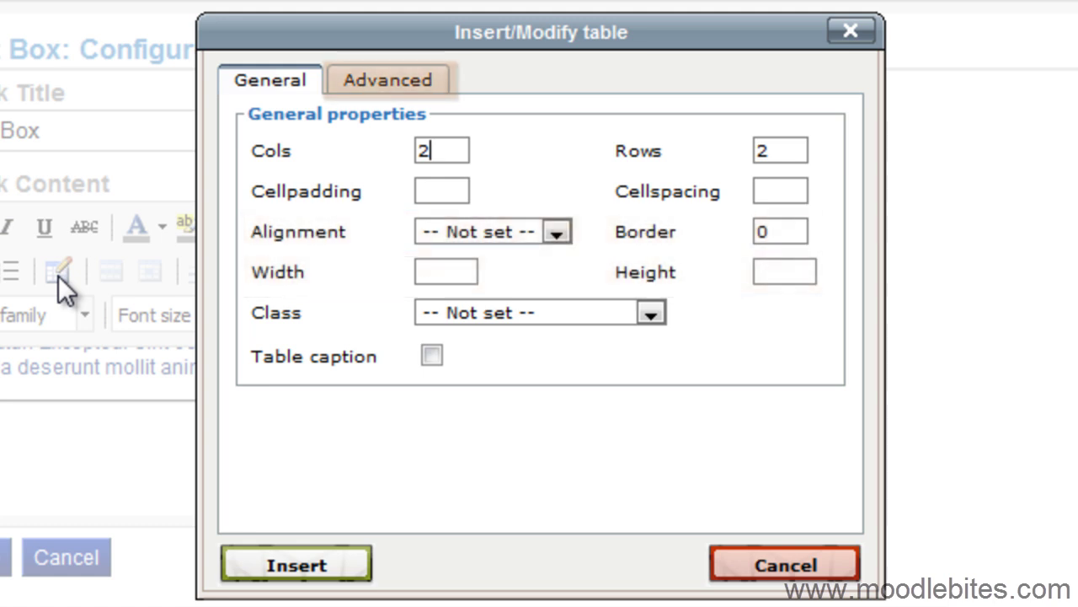
{"action": "left_click", "coordinate": [377, 93]}
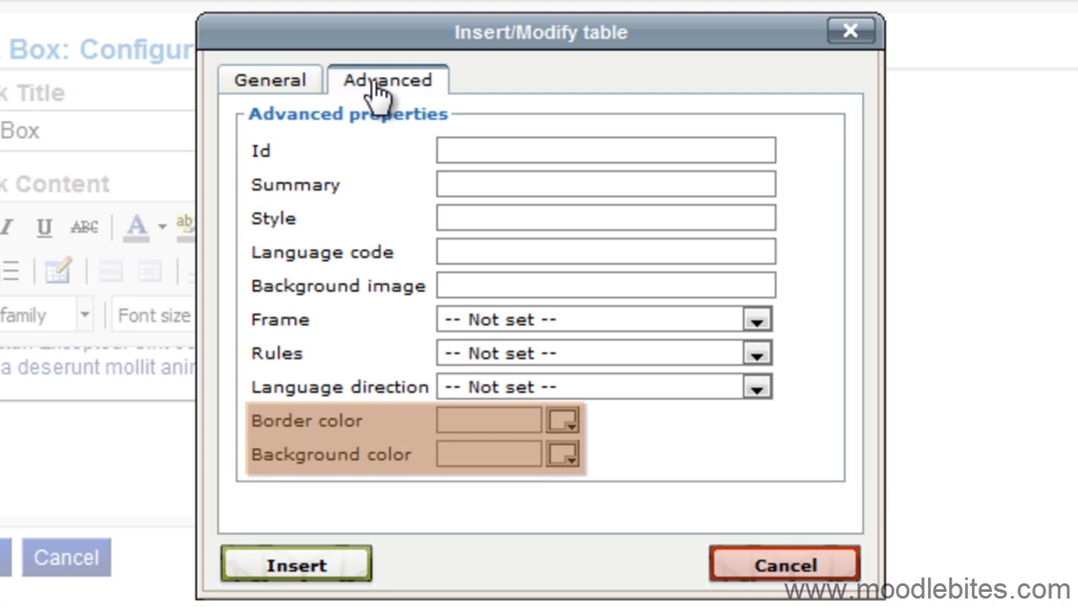
{"action": "left_click", "coordinate": [337, 569]}
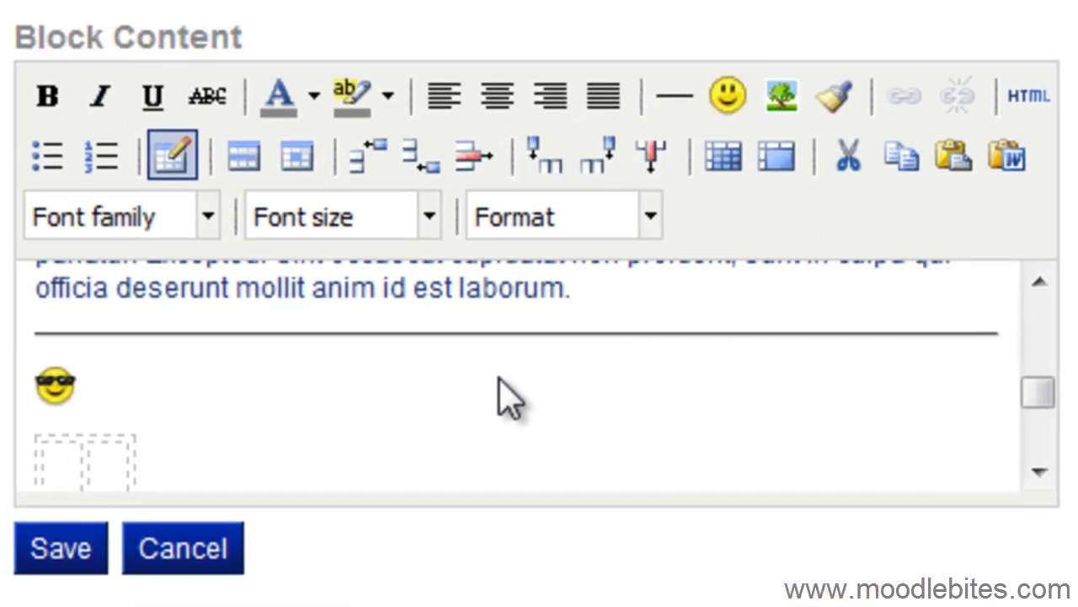
{"action": "scroll", "coordinate": [307, 429], "scroll_direction": "down", "scroll_amount": 2}
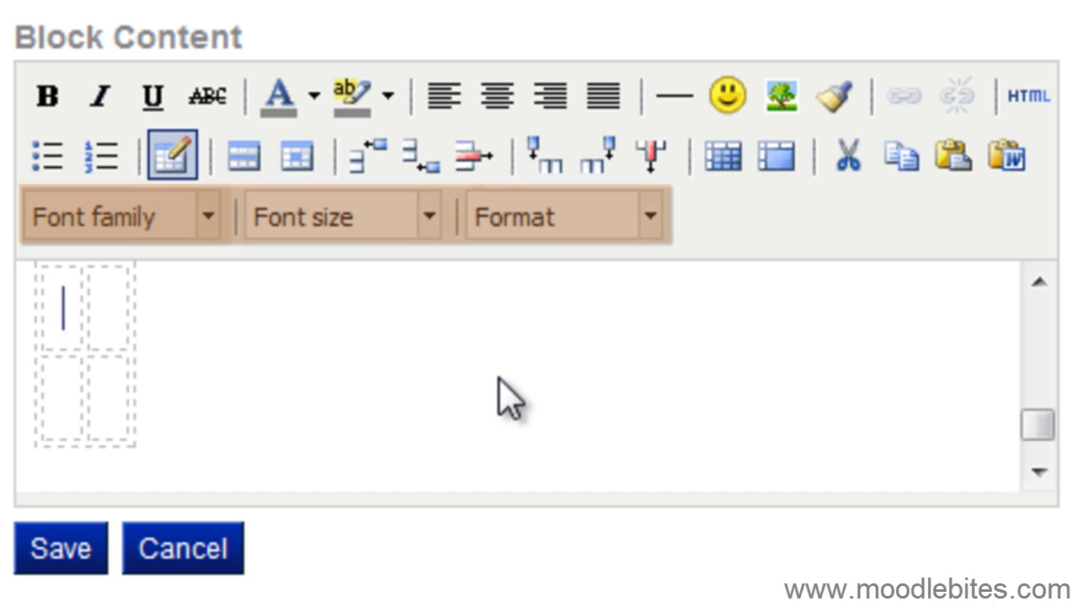
- Set the font family of the opening paragraph, from "Lorem" to "veniam", to Comic Sans MS
{"action": "scroll", "coordinate": [337, 371], "scroll_direction": "up", "scroll_amount": 10}
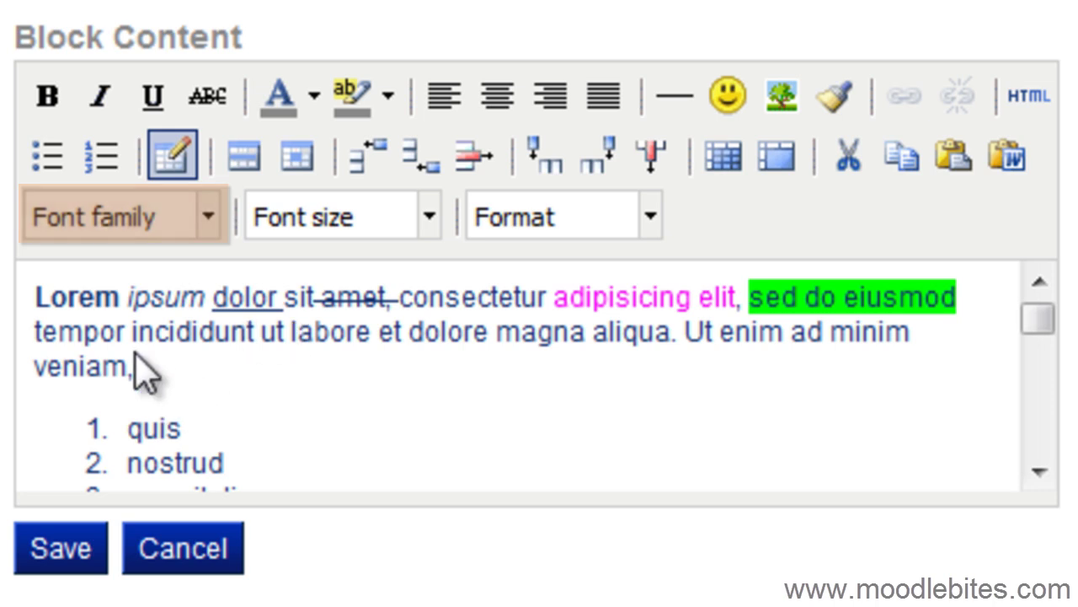
{"action": "left_click_drag", "start_coordinate": [127, 369], "coordinate": [3, 314]}
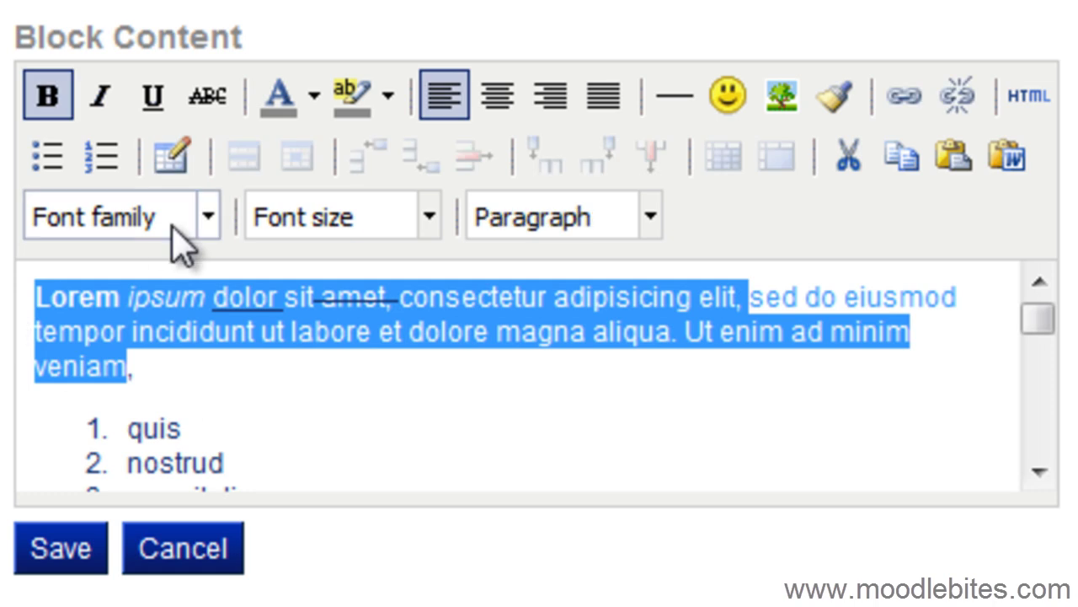
{"action": "left_click", "coordinate": [206, 216]}
{"action": "scroll", "coordinate": [190, 432], "scroll_direction": "down", "scroll_amount": 2}
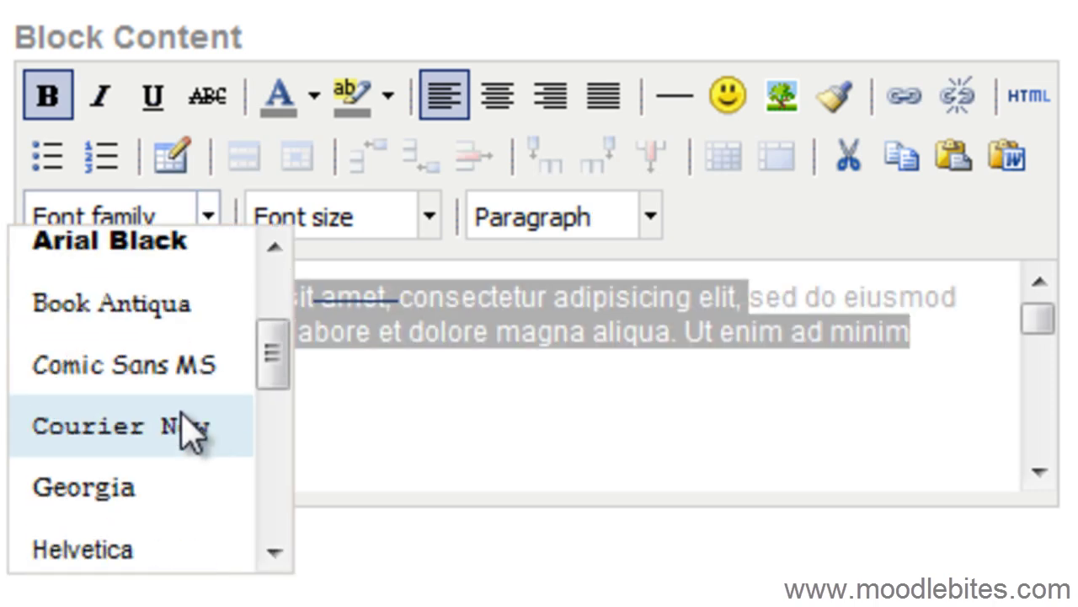
{"action": "left_click", "coordinate": [195, 366]}
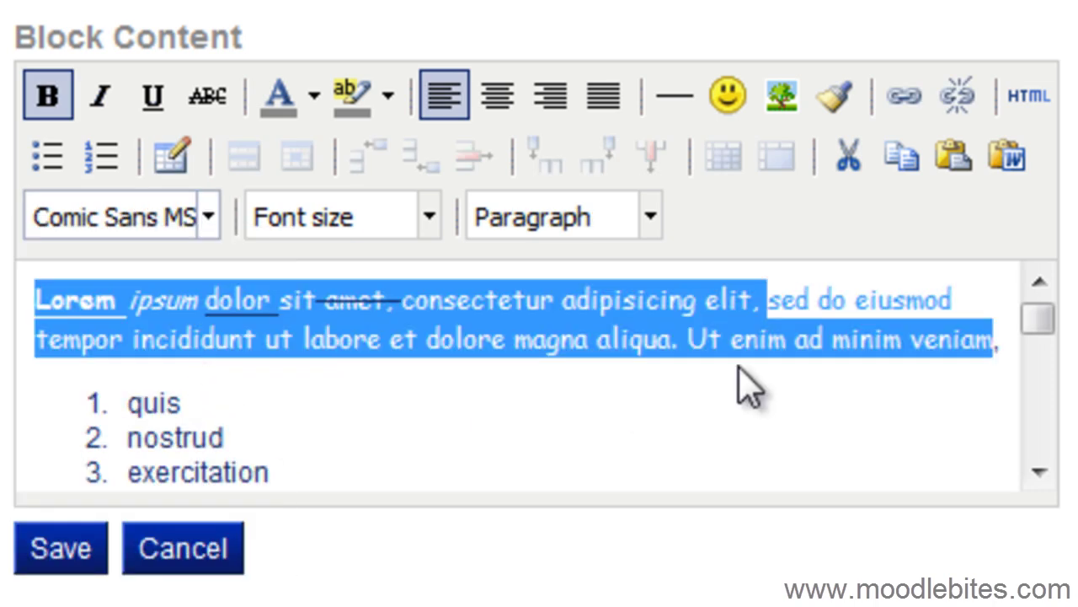
{"action": "left_click", "coordinate": [1004, 362]}
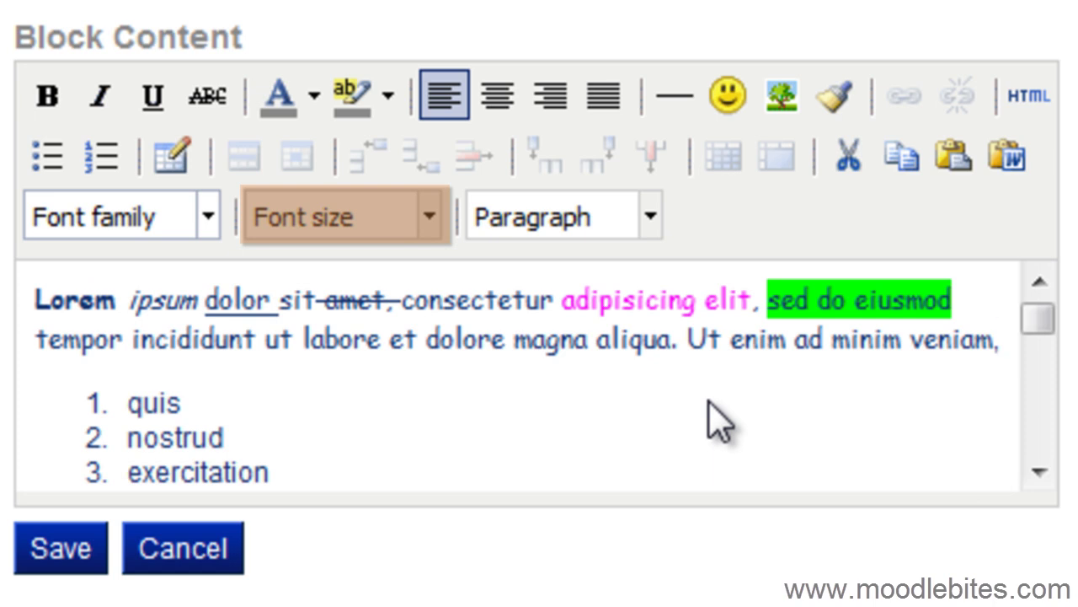
- Set the font size of the opening paragraph to 6 (24pt)
{"action": "mouse_move", "coordinate": [1003, 342]}
{"action": "left_mouse_down"}
{"action": "mouse_move", "coordinate": [434, 339]}
{"action": "mouse_move", "coordinate": [36, 299]}
{"action": "left_mouse_up"}
{"action": "left_click", "coordinate": [429, 221]}
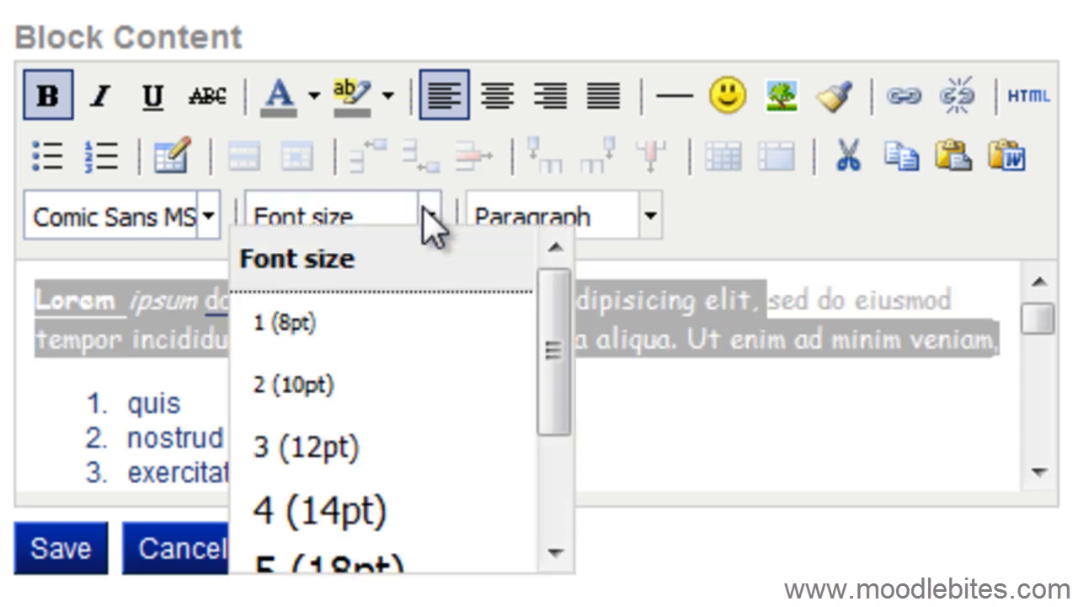
{"action": "scroll", "coordinate": [417, 497], "scroll_direction": "down", "scroll_amount": 1}
{"action": "left_click", "coordinate": [413, 529]}
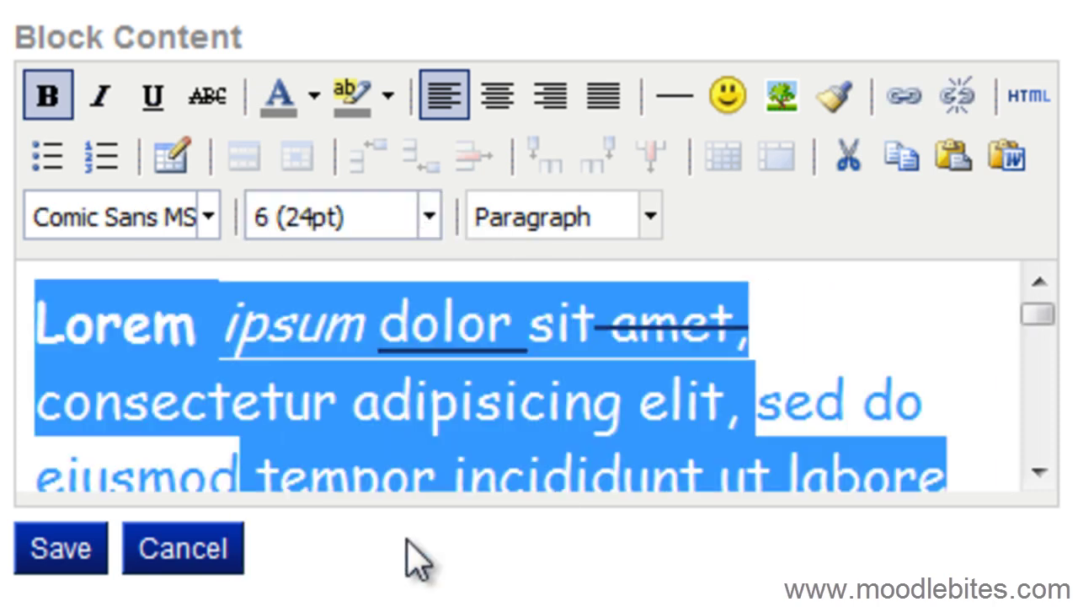
{"action": "left_click", "coordinate": [965, 351]}
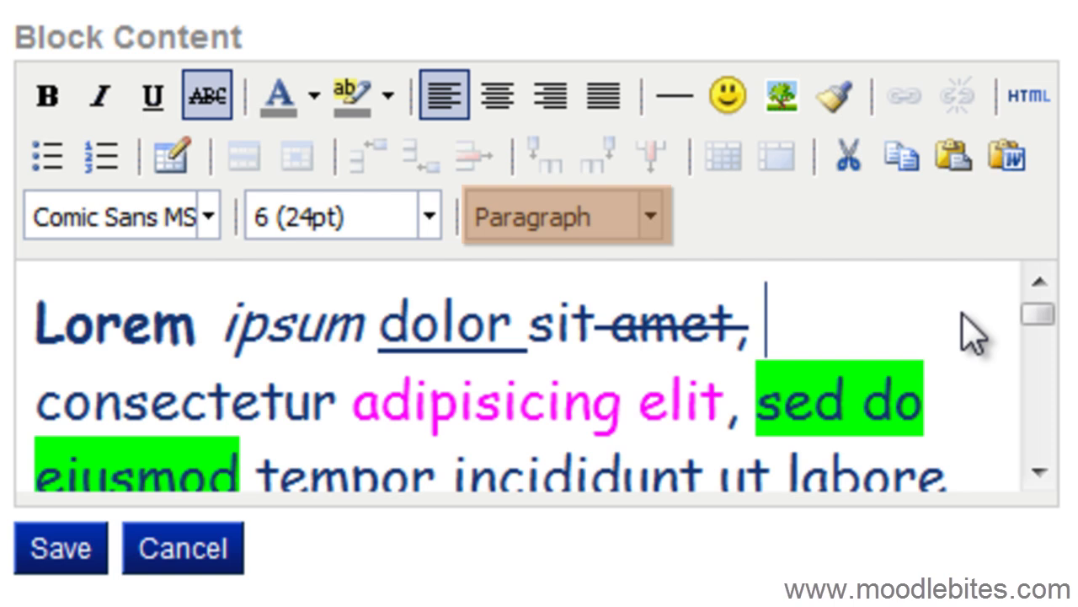
- Put the word "ullamco" on its own line and format it as Heading 1
{"action": "scroll", "coordinate": [969, 346], "scroll_direction": "down", "scroll_amount": 6}
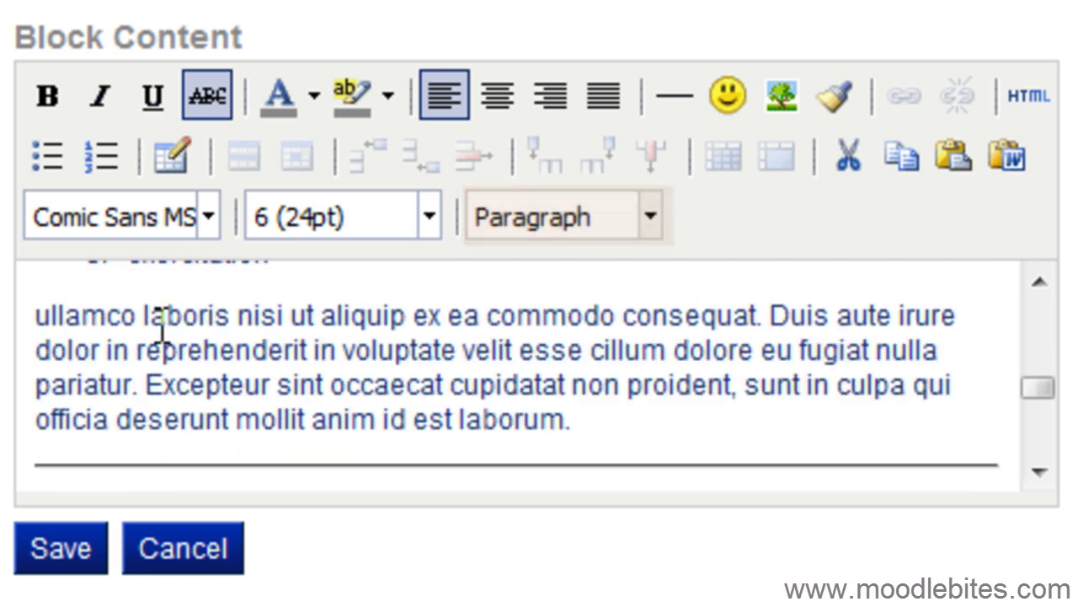
{"action": "left_click", "coordinate": [133, 316]}
{"action": "left_click", "coordinate": [651, 216]}
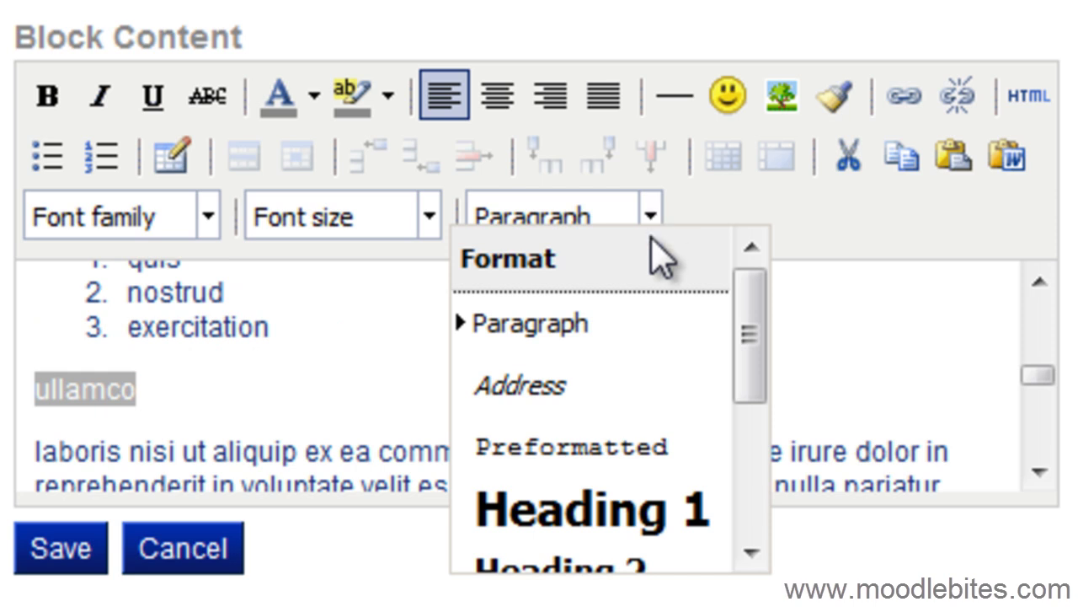
{"action": "scroll", "coordinate": [696, 491], "scroll_direction": "down", "scroll_amount": 1}
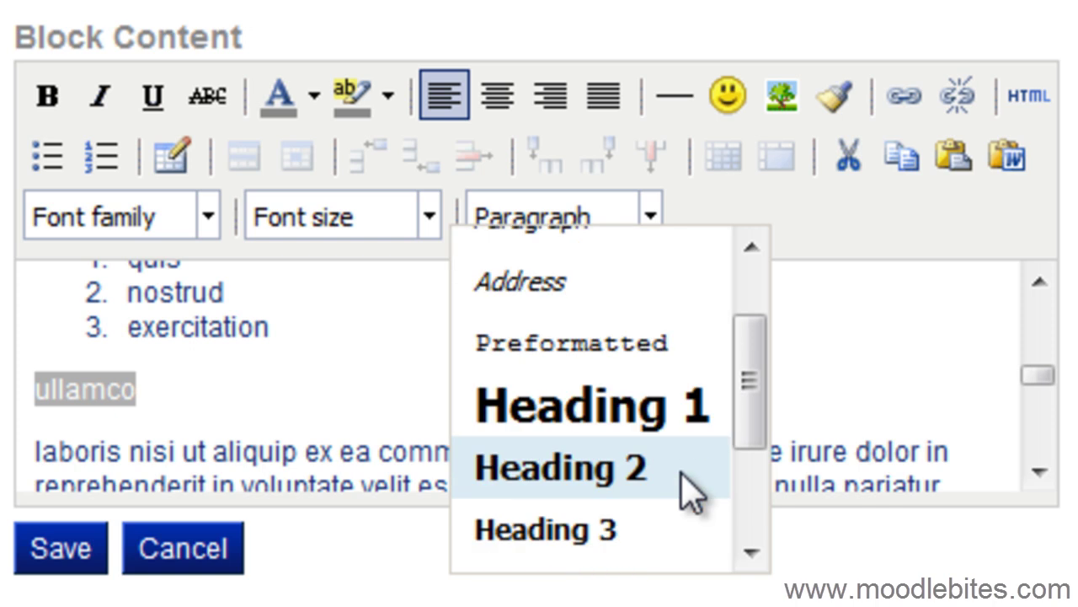
{"action": "left_click", "coordinate": [656, 428]}
- Put the word "laboris" on its own line as Heading 2 and save the text box block
{"action": "left_click", "coordinate": [128, 481]}
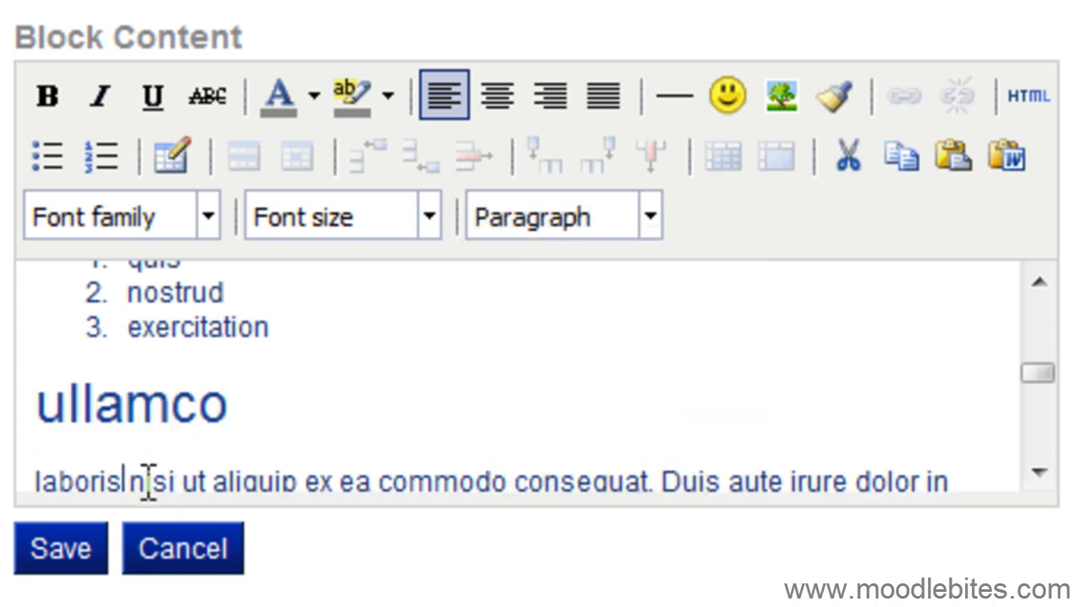
{"action": "key", "text": "Return"}
{"action": "left_click_drag", "start_coordinate": [160, 390], "coordinate": [31, 389]}
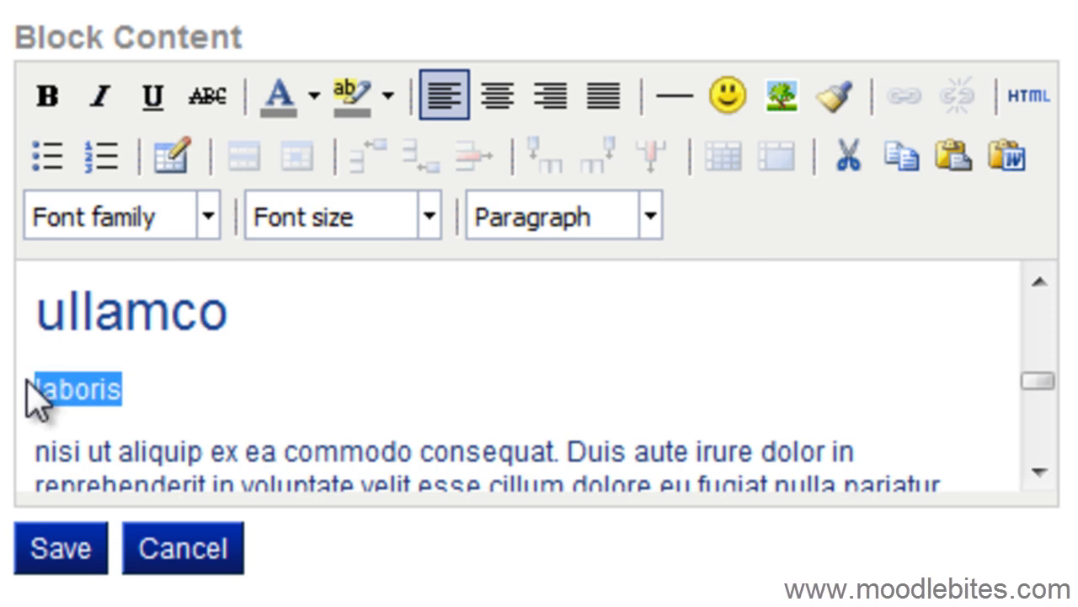
{"action": "left_click", "coordinate": [652, 217]}
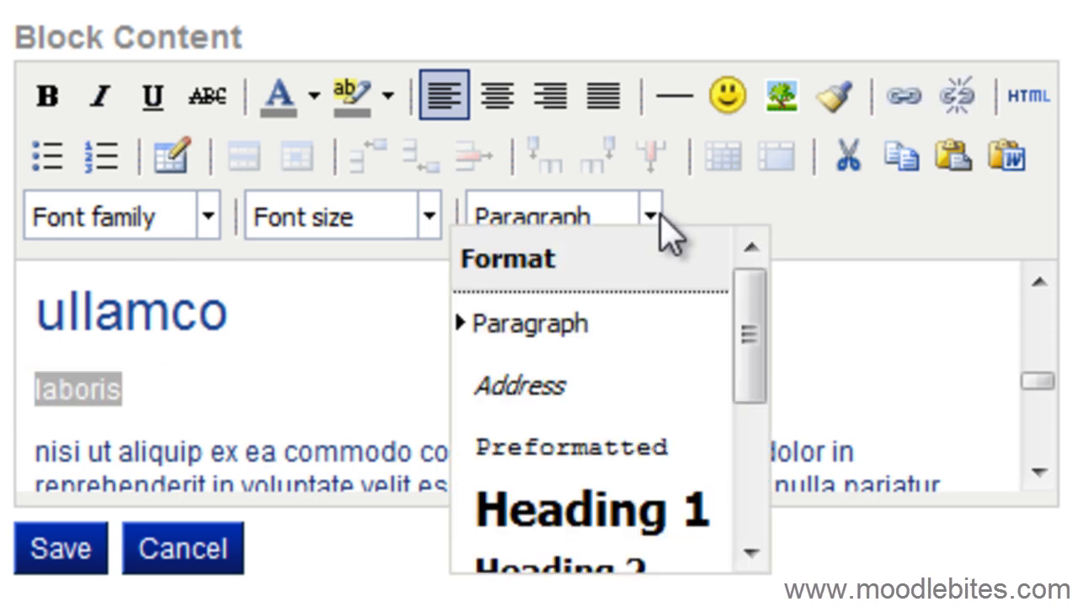
{"action": "scroll", "coordinate": [638, 481], "scroll_direction": "down", "scroll_amount": 2}
{"action": "left_click", "coordinate": [628, 469]}
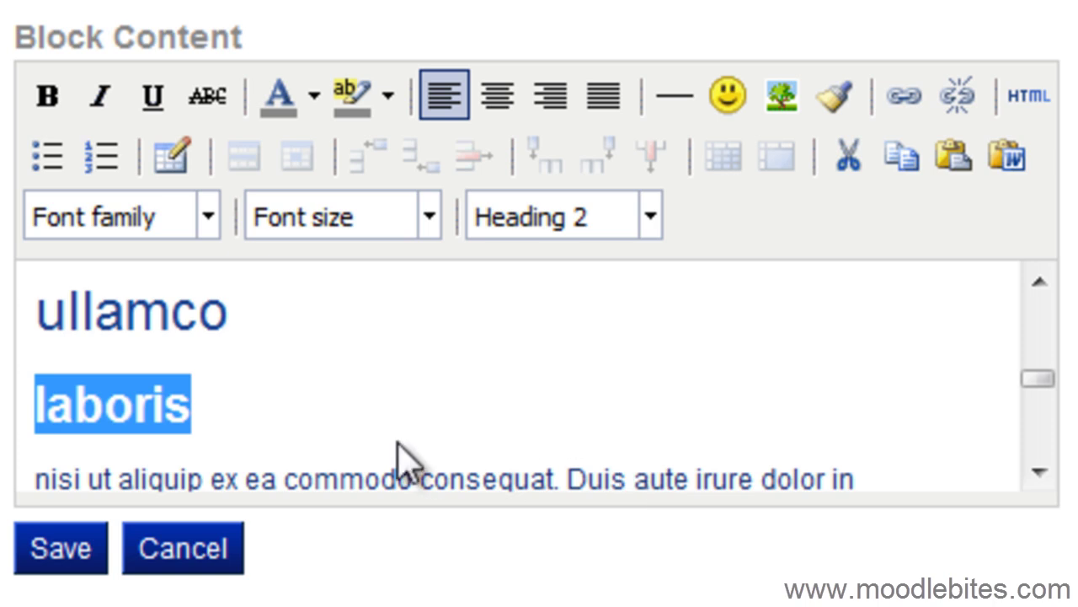
{"action": "left_click", "coordinate": [548, 451]}
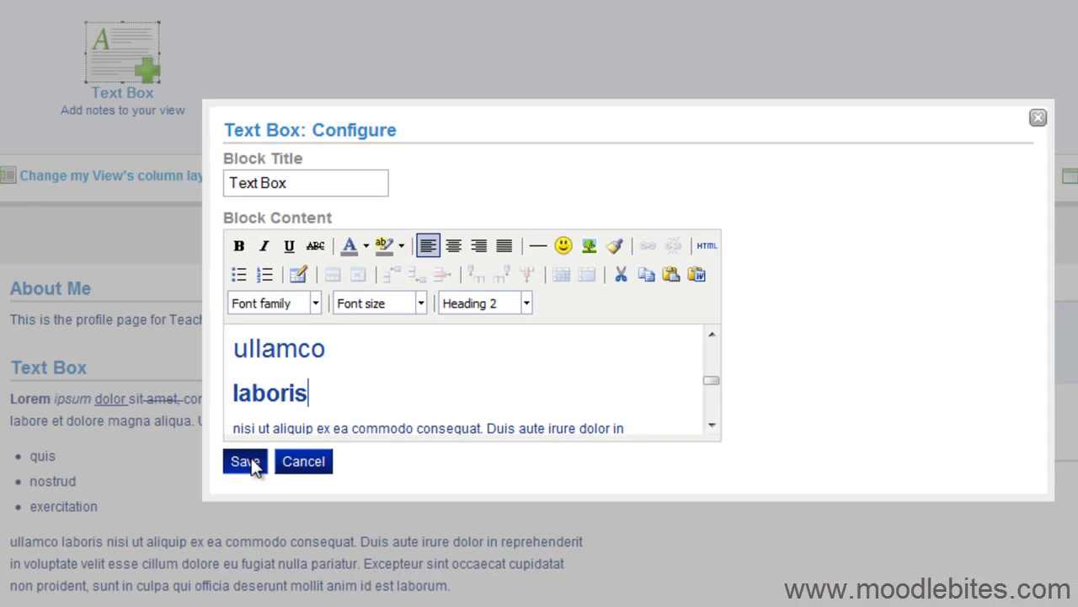
{"action": "left_click", "coordinate": [245, 461]}
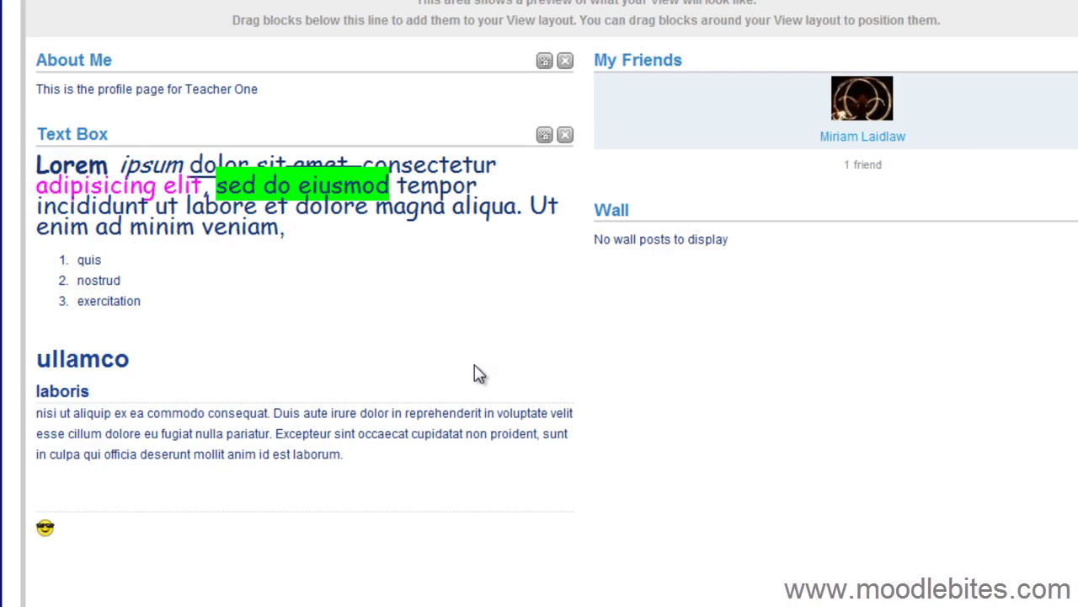